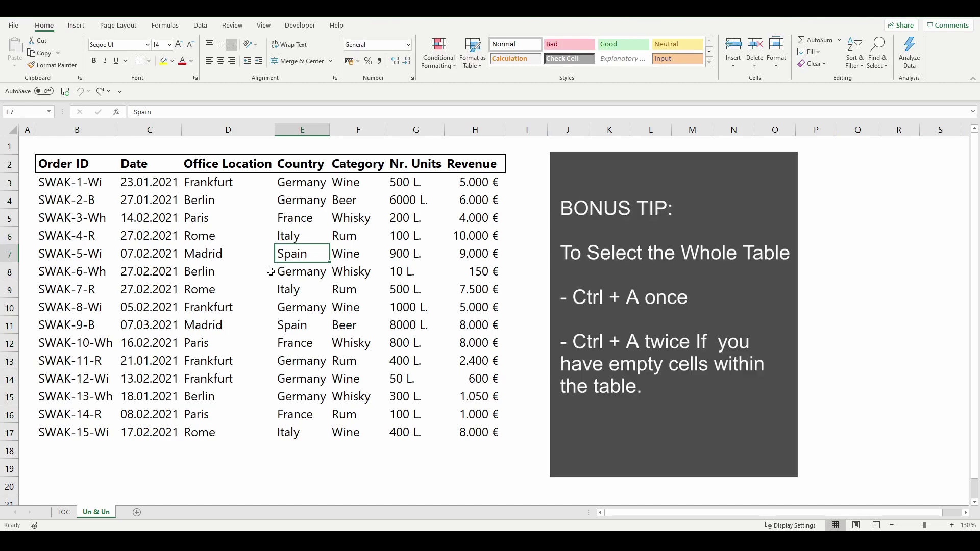
Convert the whole data range B2:H17 into a table with headers
key("ctrl+a")
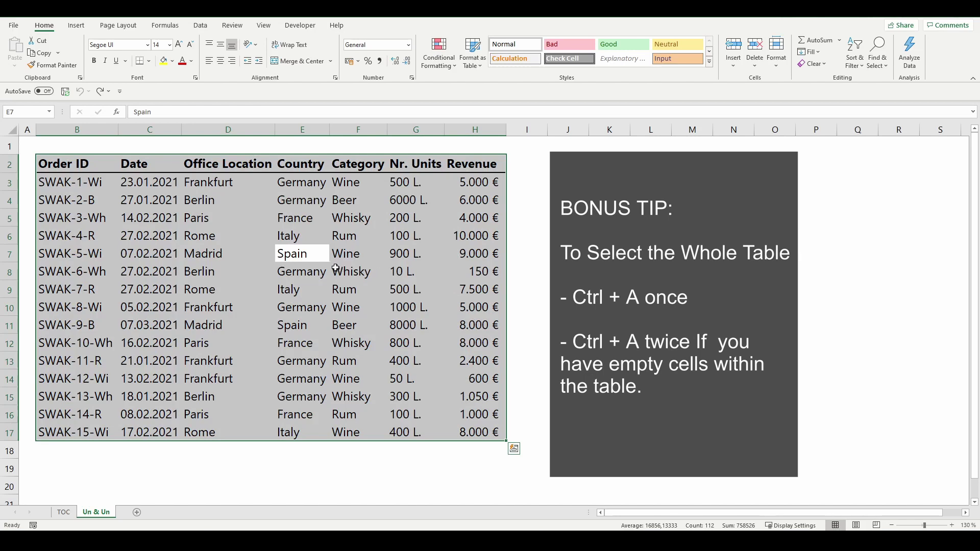
key("ctrl+t")
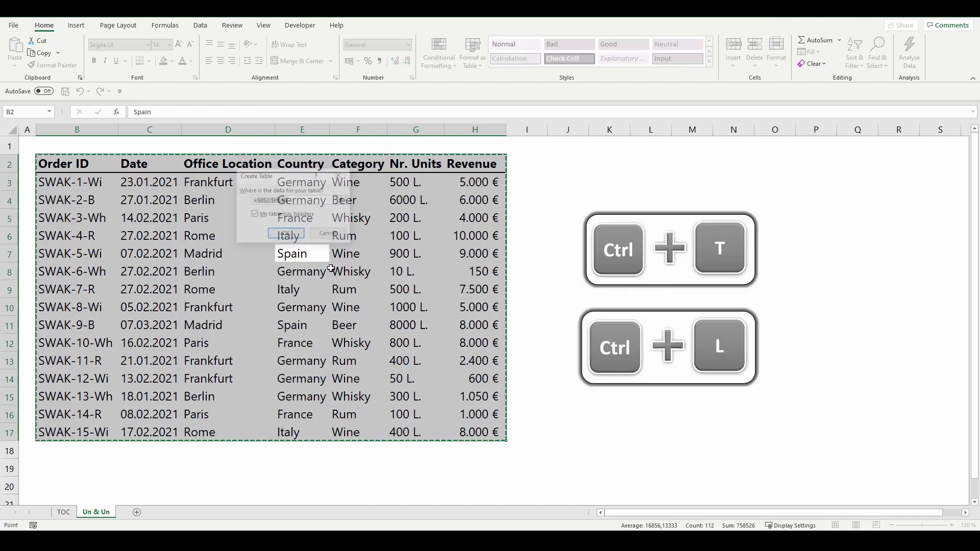
left_click(292, 234)
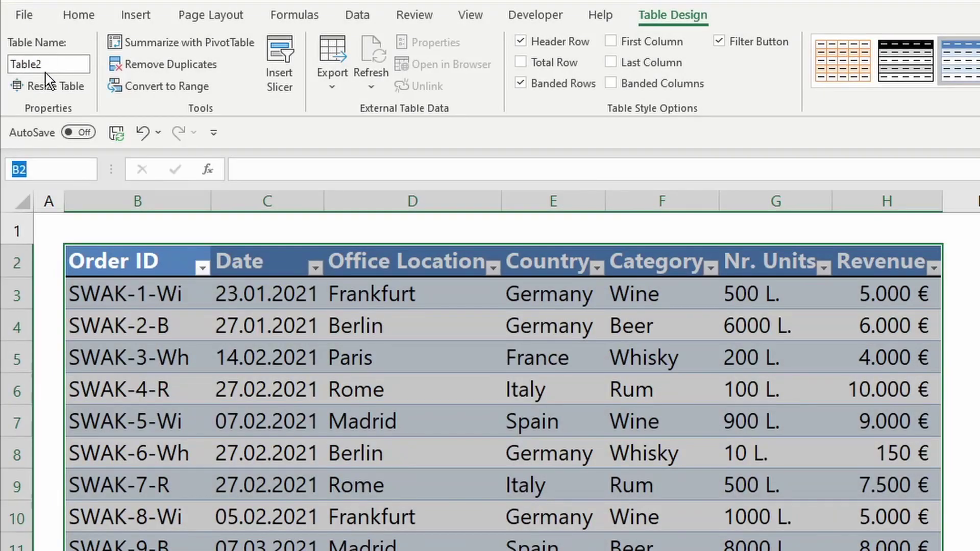
Rename the new table as AlcoholSales_tbl
left_click(49, 64)
left_click(280, 393)
left_click(51, 64)
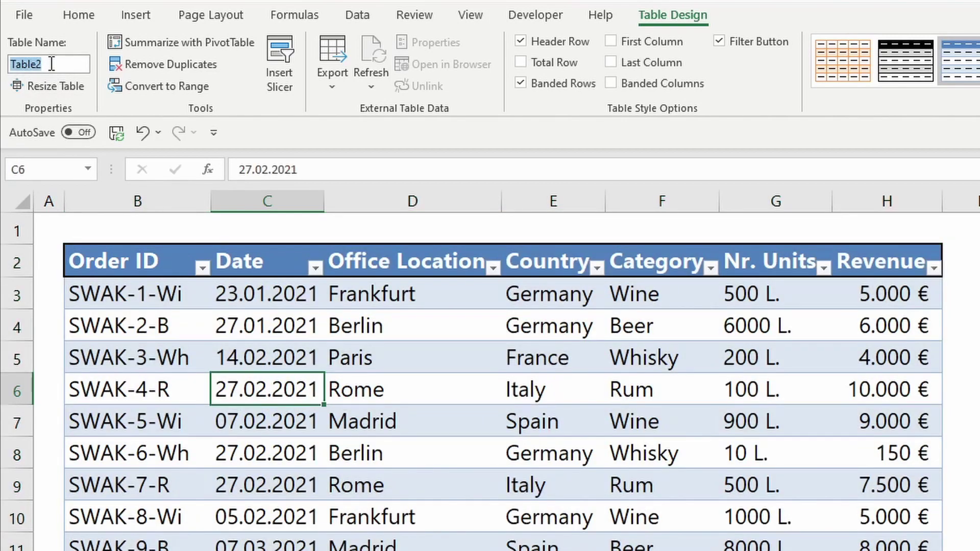
type("AlcoholSa")
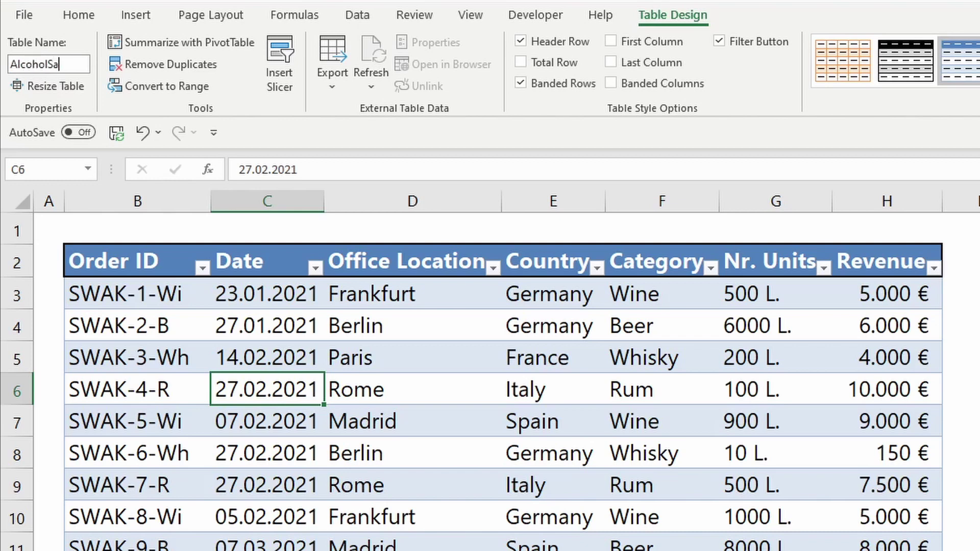
type("les_tbl")
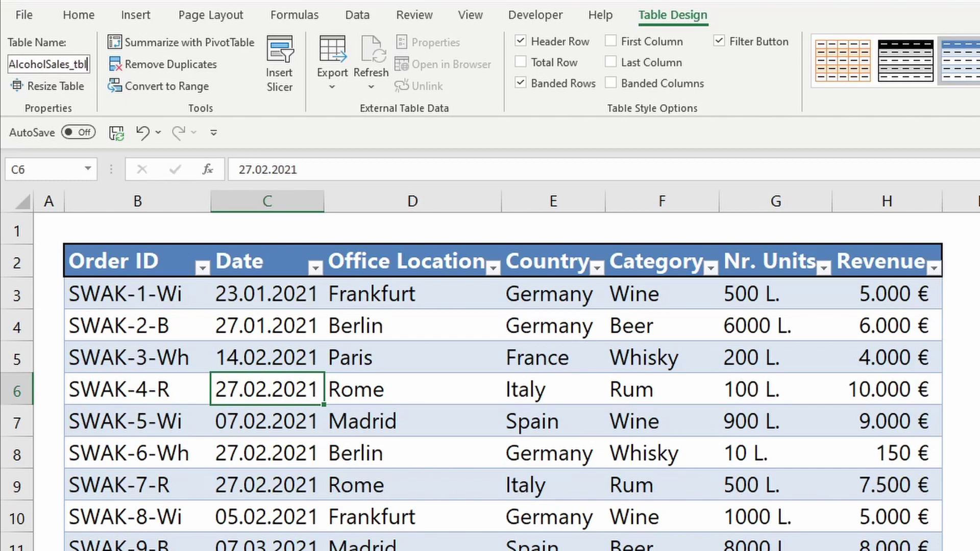
key("Return")
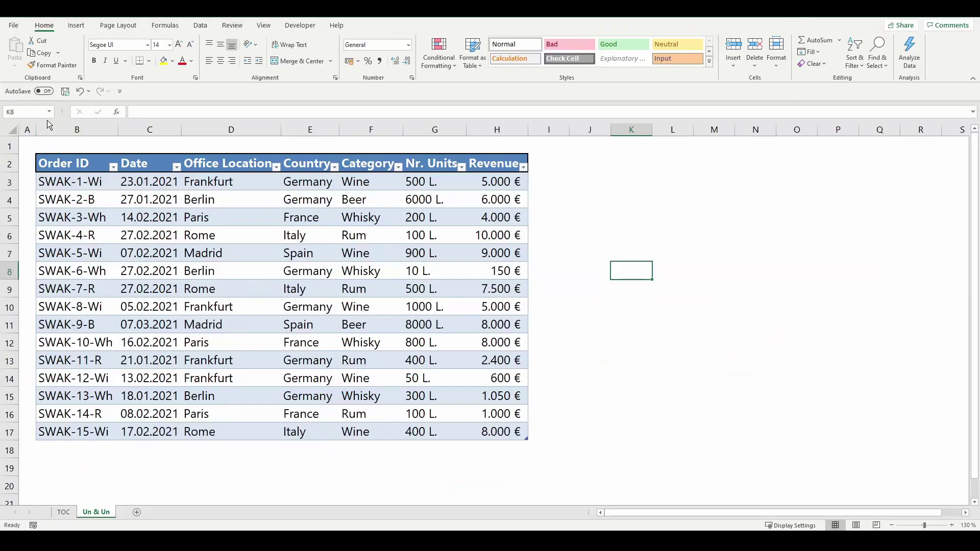
Jump to the named table AlcoholSales_tbl so that its data cells are selected
left_click(49, 112)
left_click(43, 126)
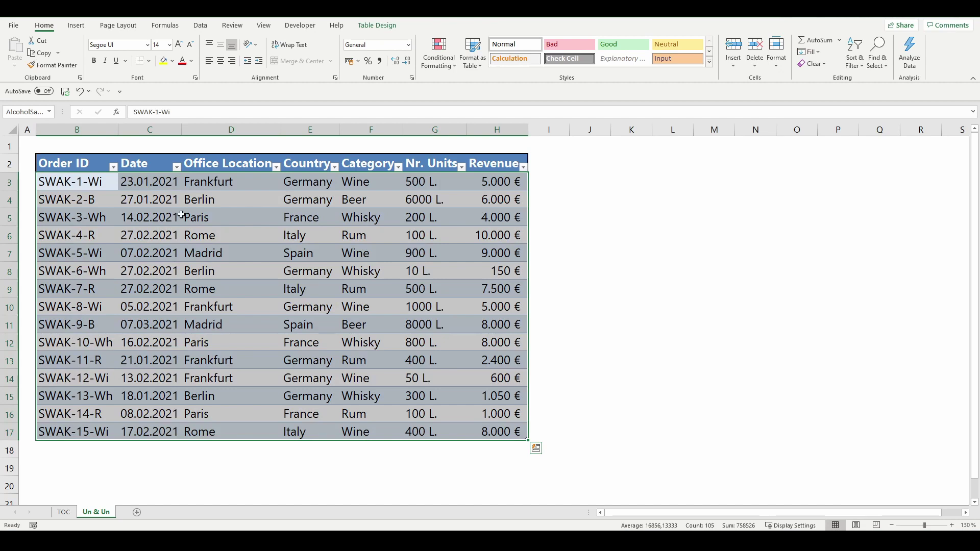
Enter Test in cell I2 directly beside the Revenue header, and undo the entry
left_click(542, 172)
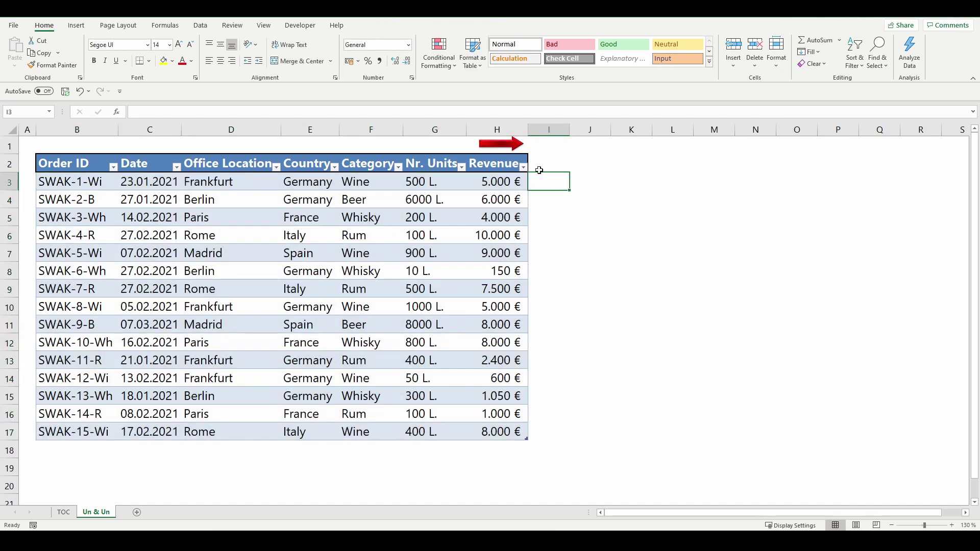
type("Test")
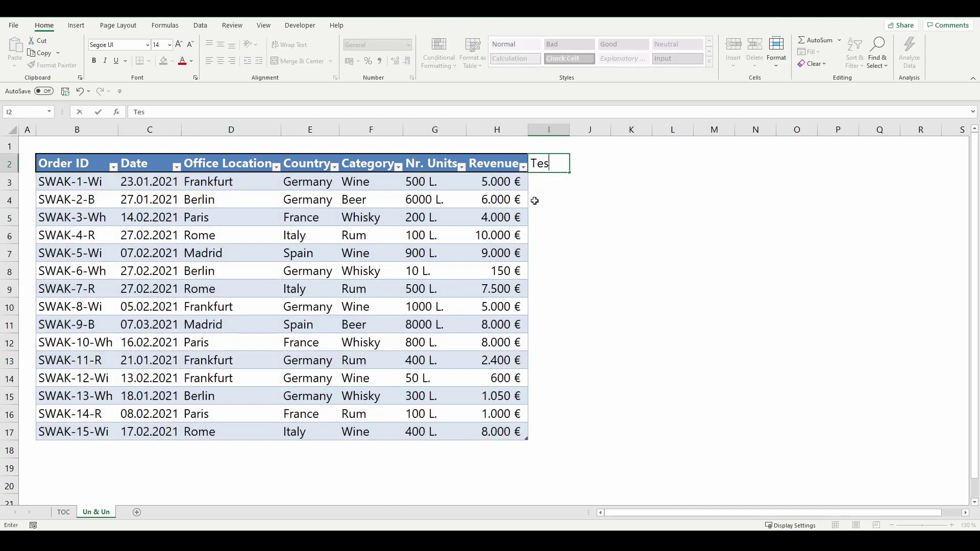
key("Return")
key("ctrl+z")
key("ctrl+z")
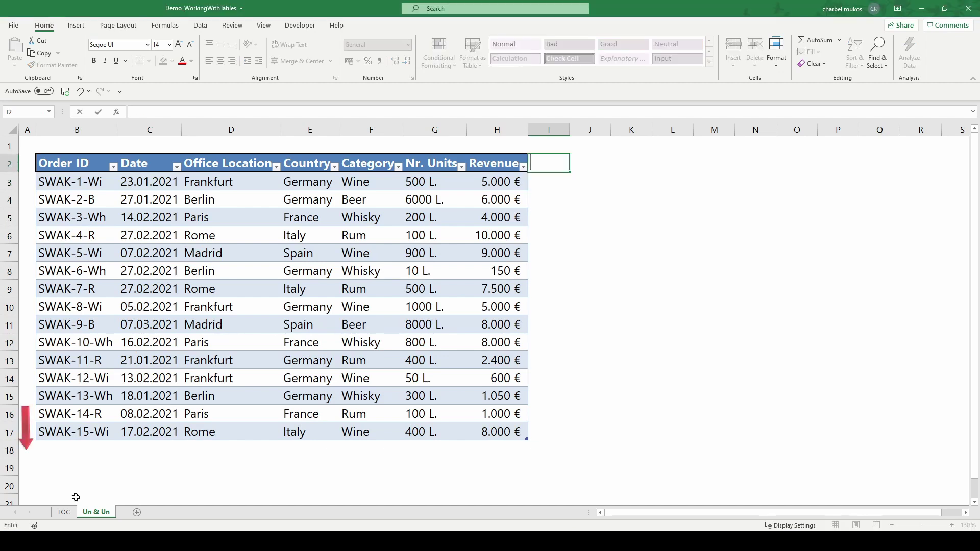
Enter Test in cell B18 directly below the table's last row, and undo the entry
left_click(68, 446)
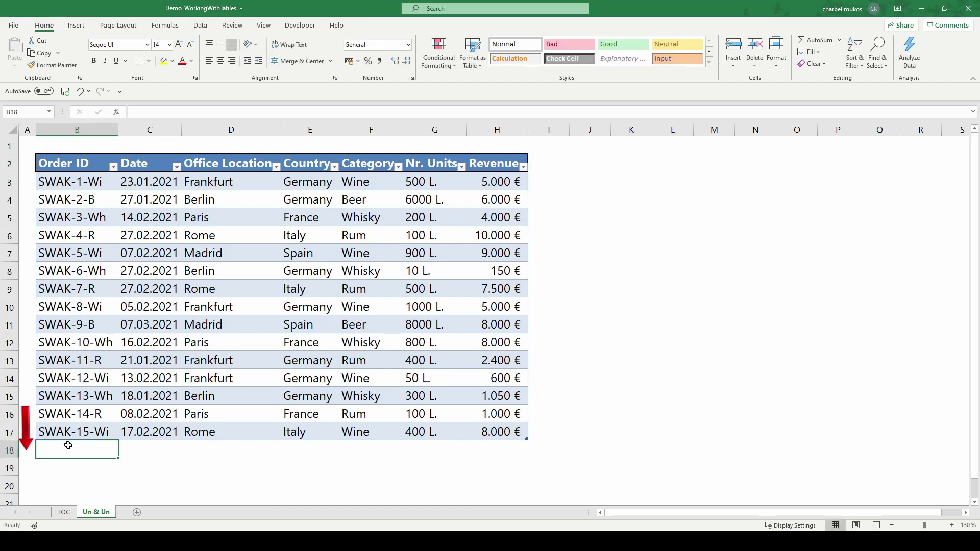
type("Test")
key("Return")
key("ctrl+z")
key("ctrl+z")
Resize the table to include row 18, and shrink it back to end at row 17
scroll(442, 426, "down", 1)
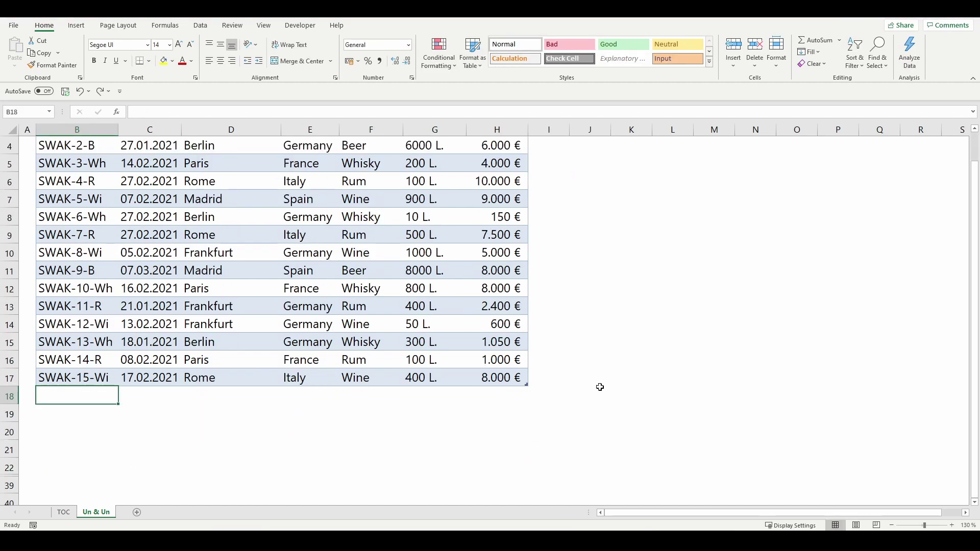
scroll(517, 354, "up", 1)
left_click_drag(526, 437, 507, 453)
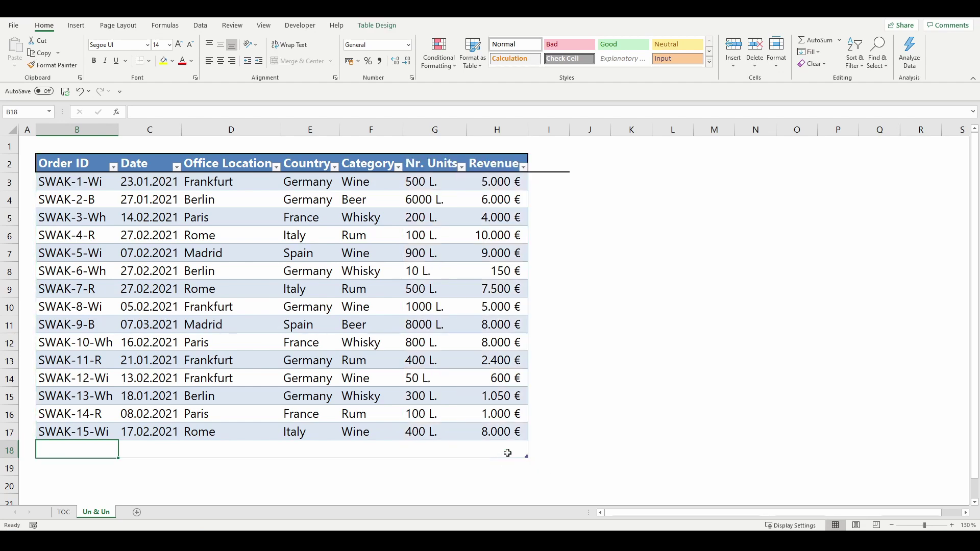
left_click(526, 453)
Insert a blank worksheet row across the whole sheet at row 10
left_click(11, 307)
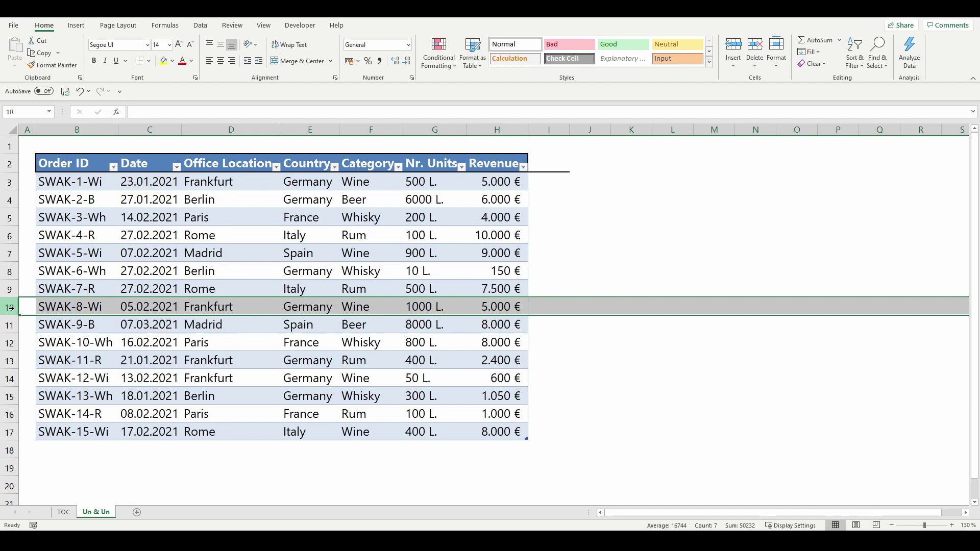
right_click(16, 309)
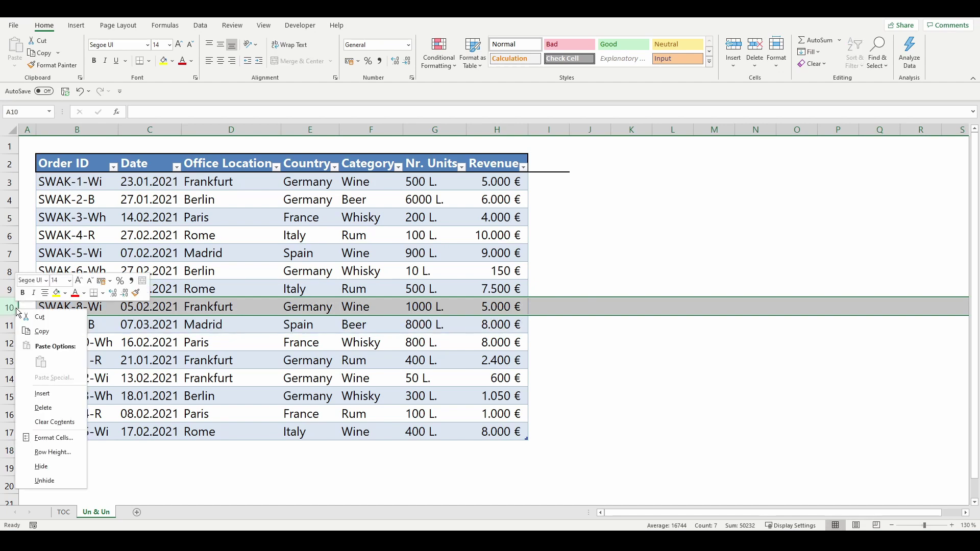
left_click(50, 393)
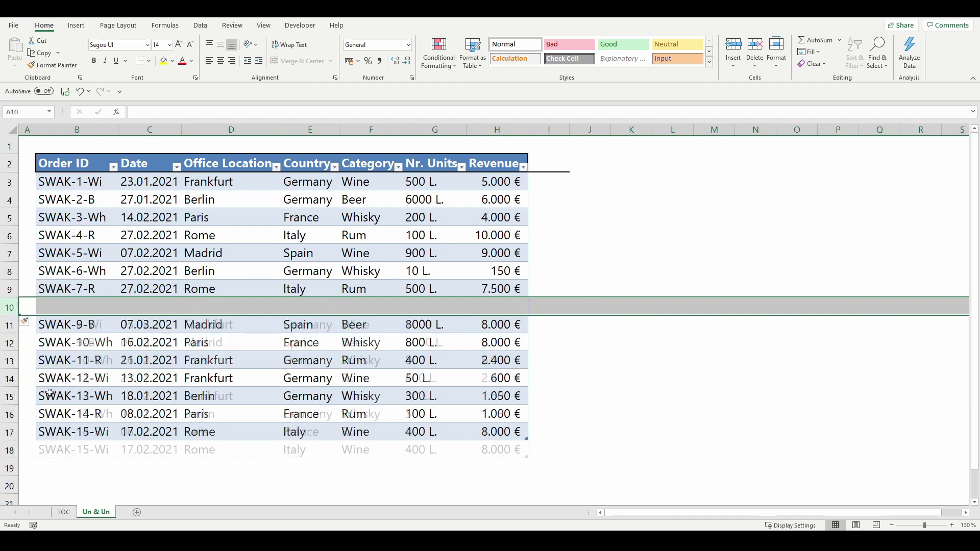
Insert a blank table row above row 10, and move that blank row down to row 11
right_click(133, 306)
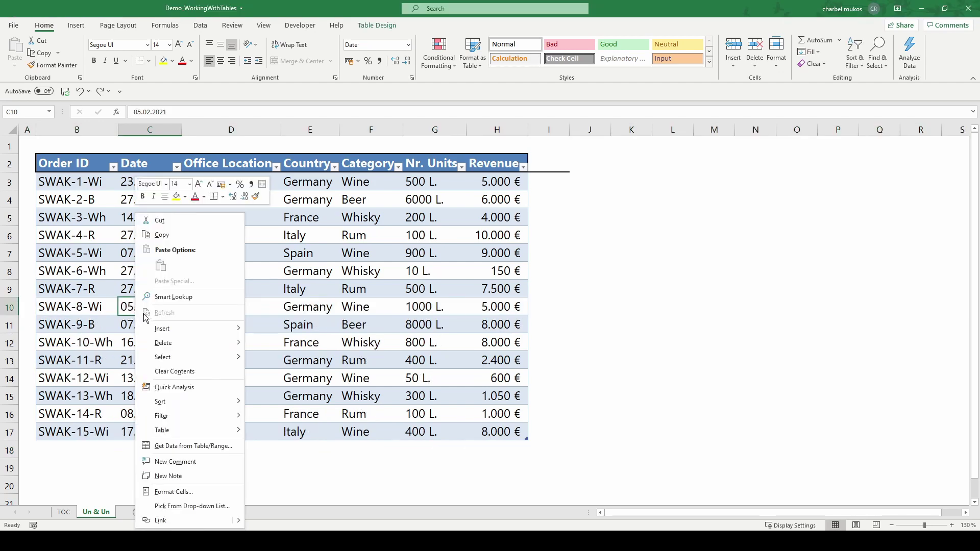
mouse_move(214, 329)
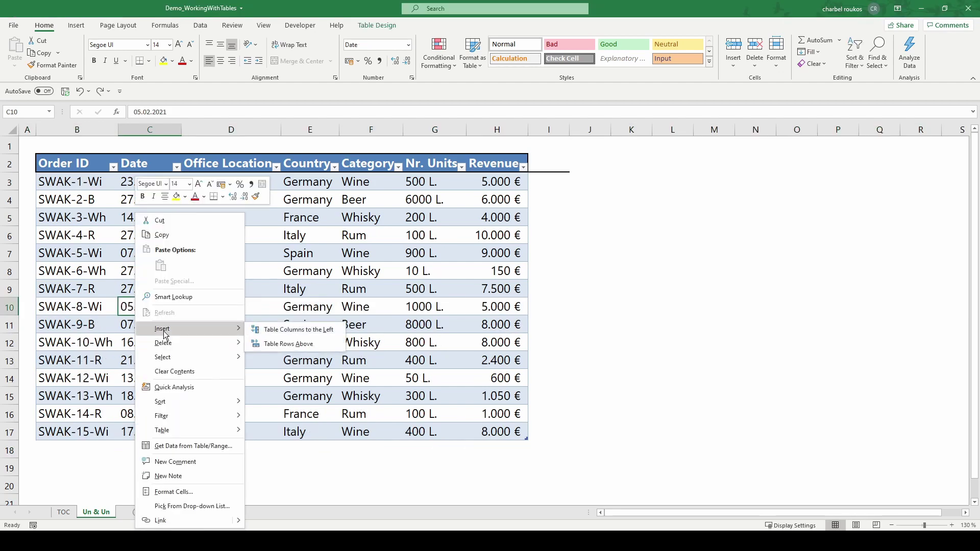
left_click(281, 344)
left_click(14, 308)
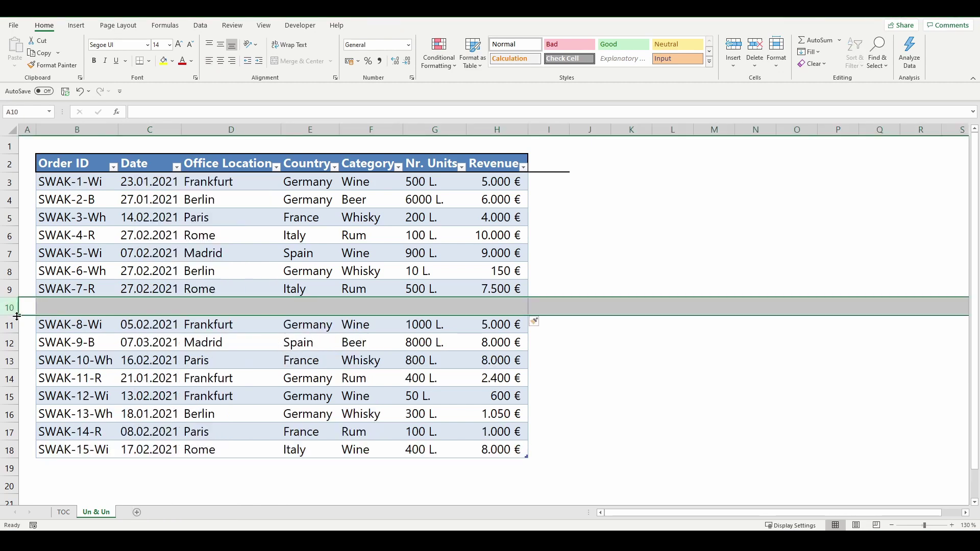
left_click_drag(17, 316, 34, 335)
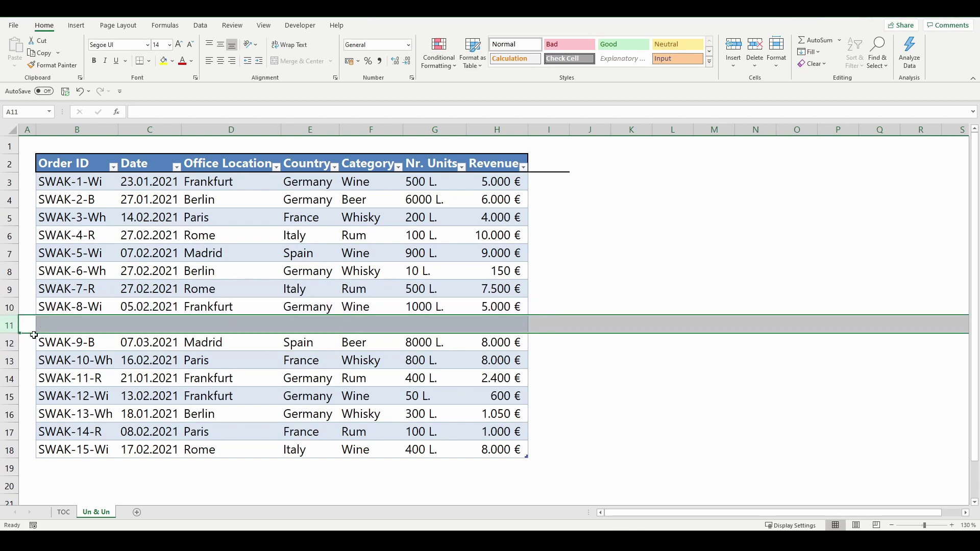
Step through the table cells from B17 past the last cell H18 to append a new table row at row 19
left_click(88, 433)
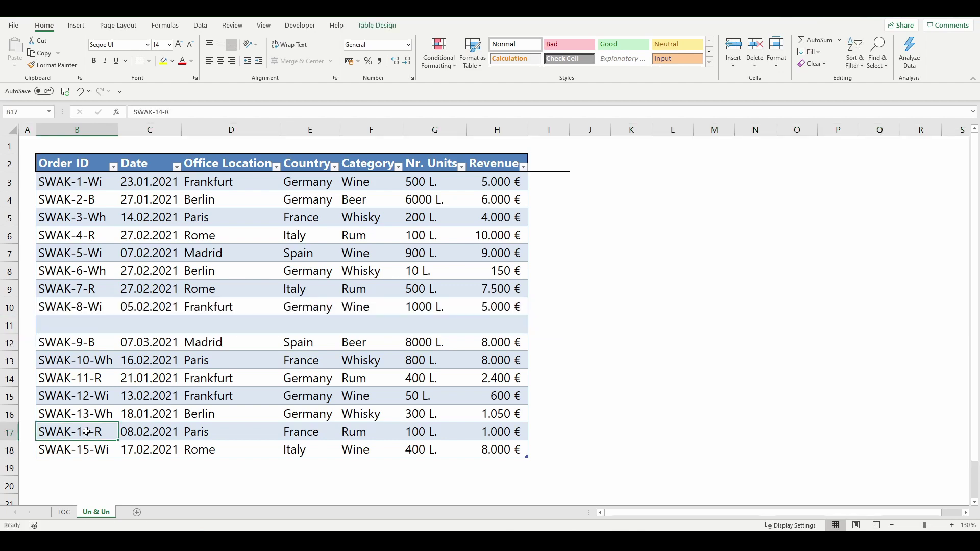
key("Tab")
key("Tab")
key("Tab")
key("Tab")
key("Tab")
key("Tab")
key("Return")
key("Tab")
key("Tab")
key("Tab")
key("Tab")
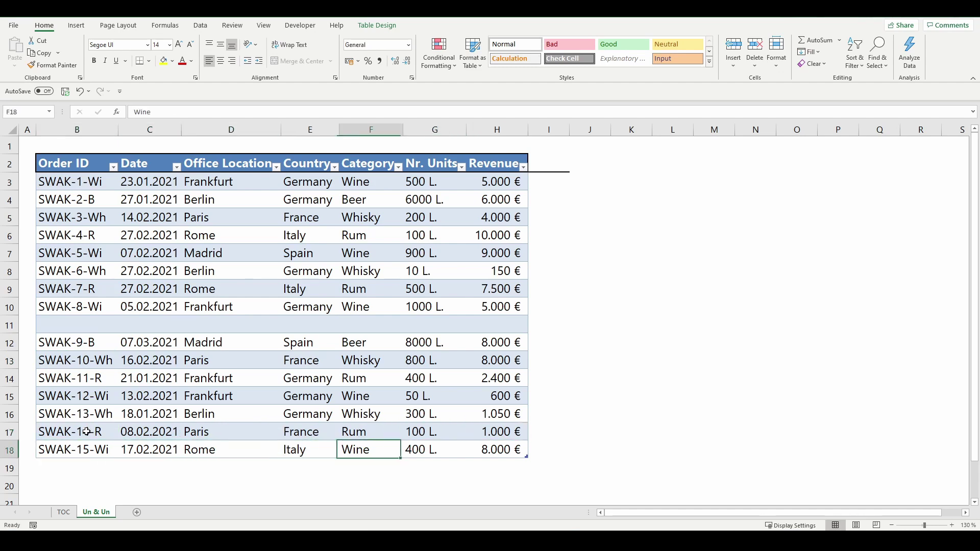
key("Tab")
key("Tab")
key("Tab")
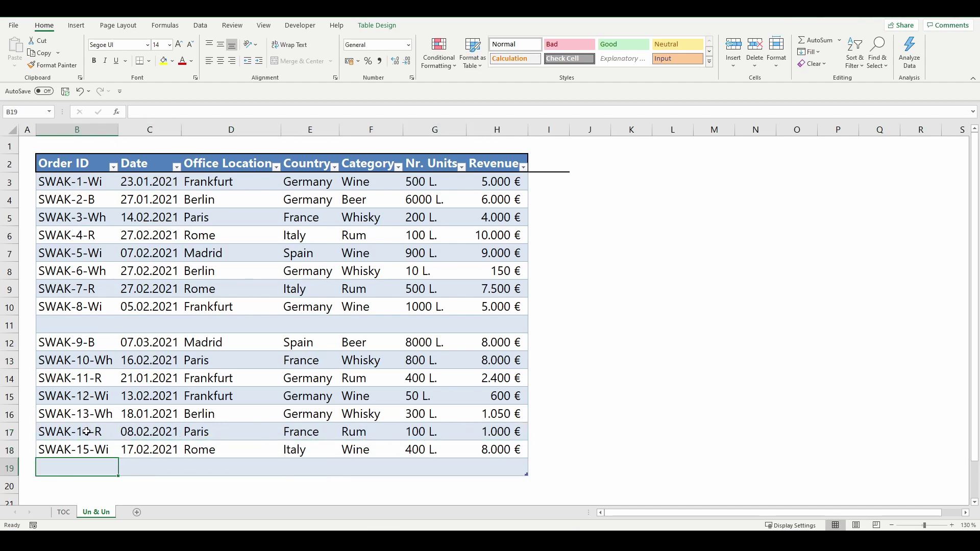
Delete the blank table row 11 and the blank row 18 at the end of the table
left_click(67, 320)
right_click(68, 320)
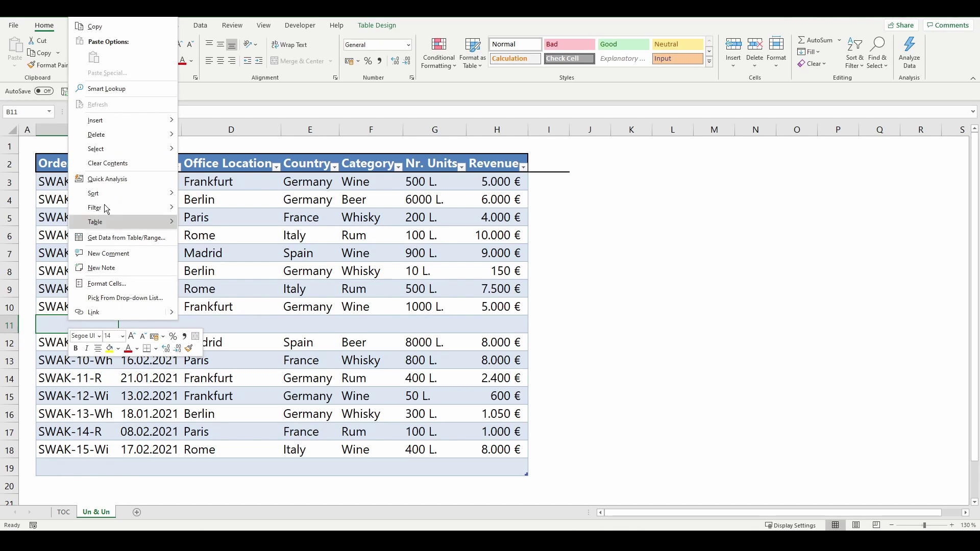
mouse_move(118, 134)
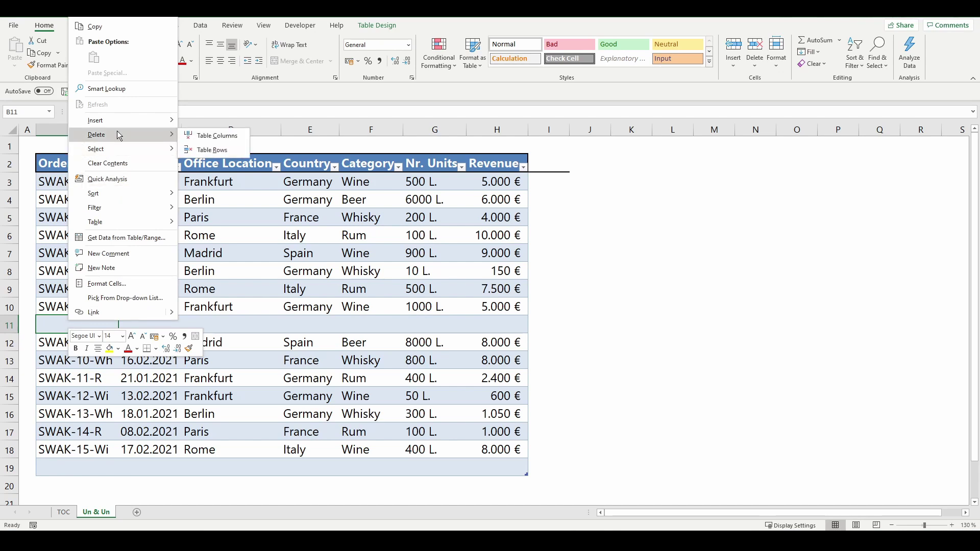
left_click(216, 150)
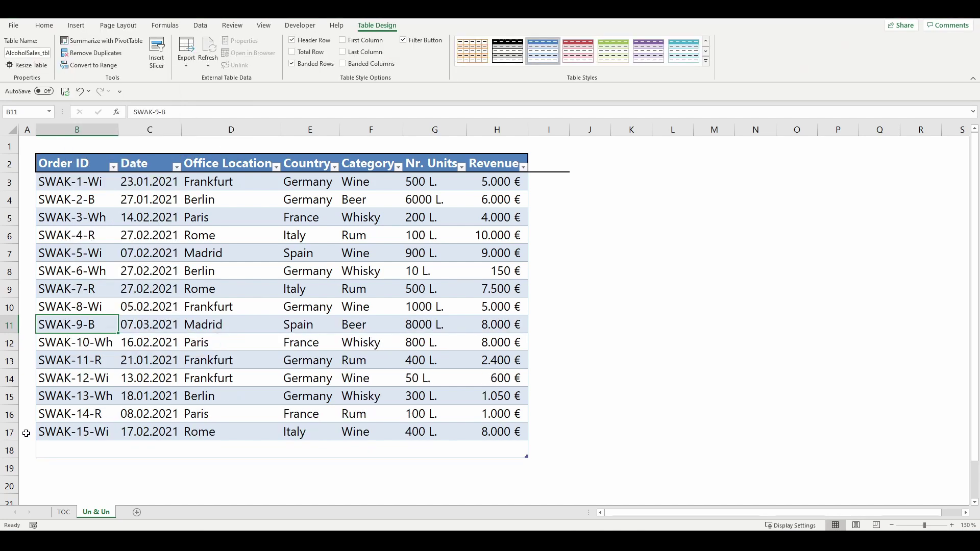
right_click(15, 450)
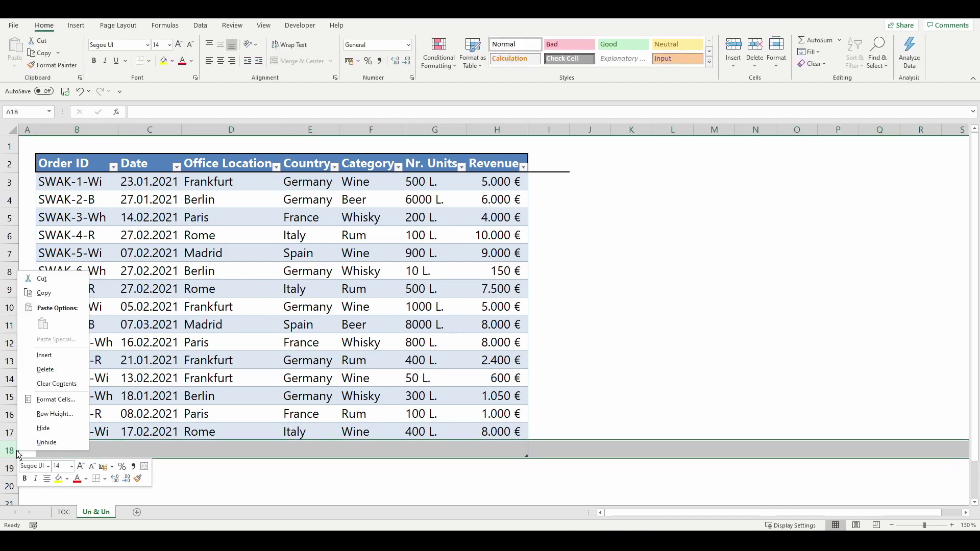
left_click(46, 383)
Select the table's data cells starting from D10, and extend the selection to include the headers
left_click(213, 305)
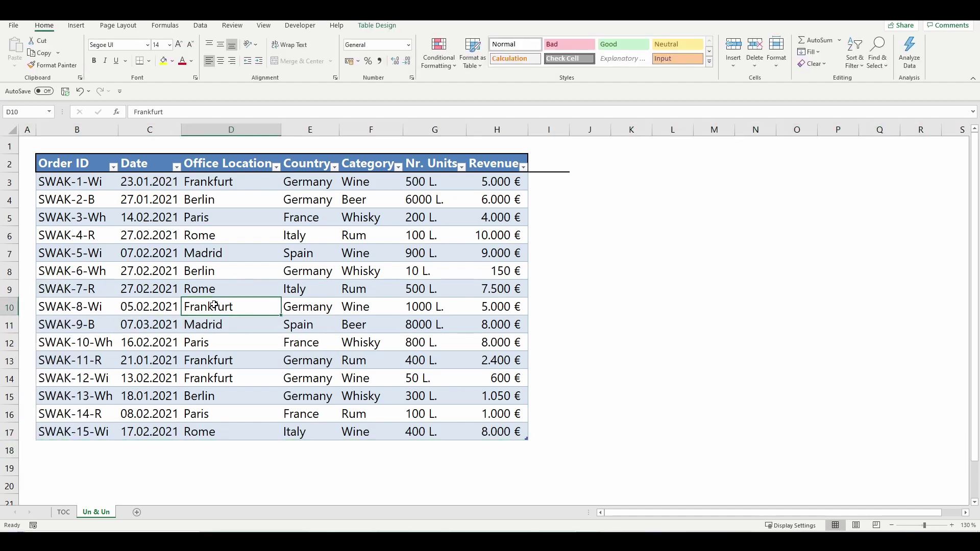
key("ctrl+a")
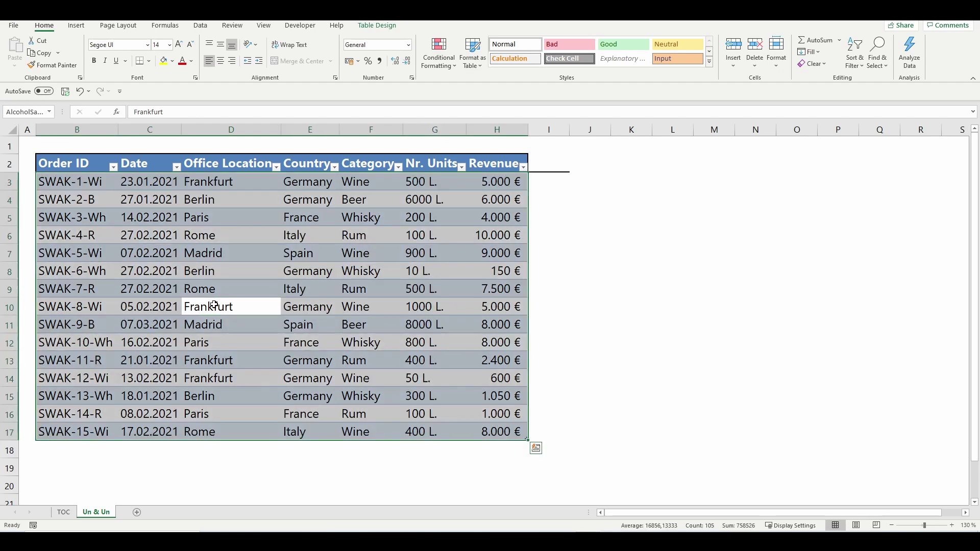
key("ctrl+a")
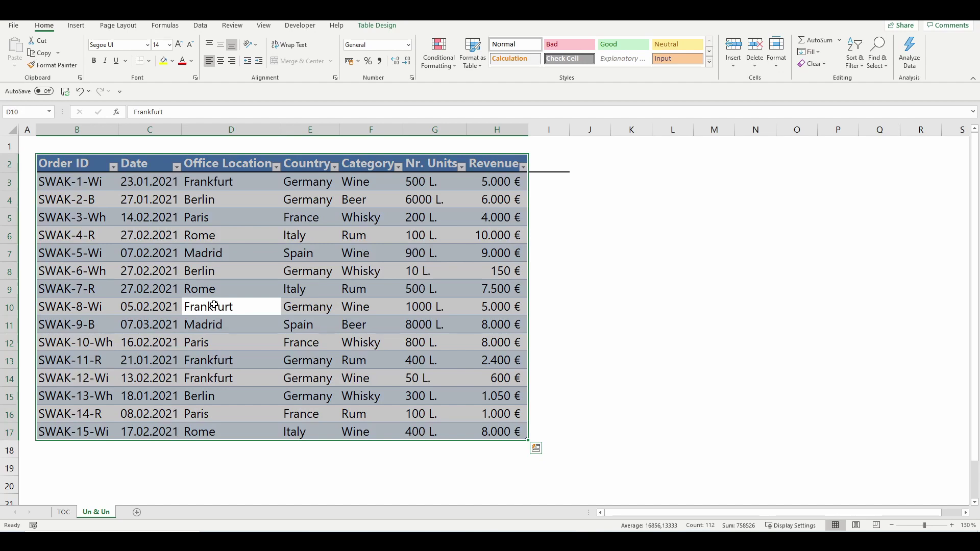
left_click(214, 305)
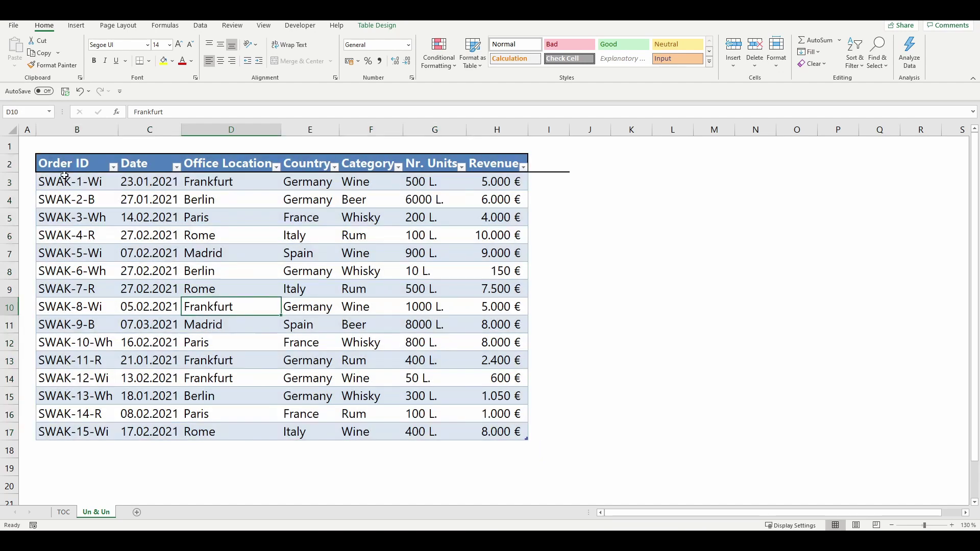
Select the entire table including headers from its upper-left corner, and select just the header row
left_click(33, 151)
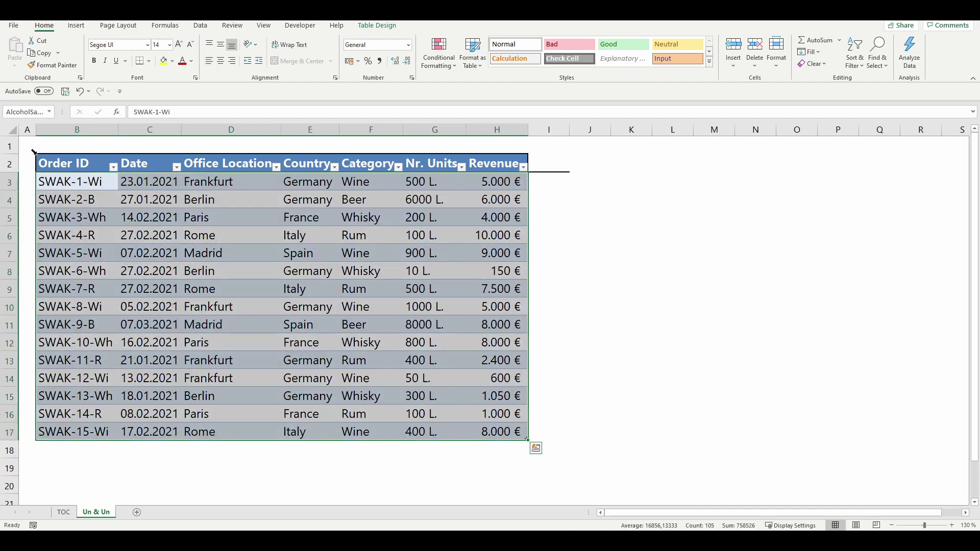
left_click(33, 151)
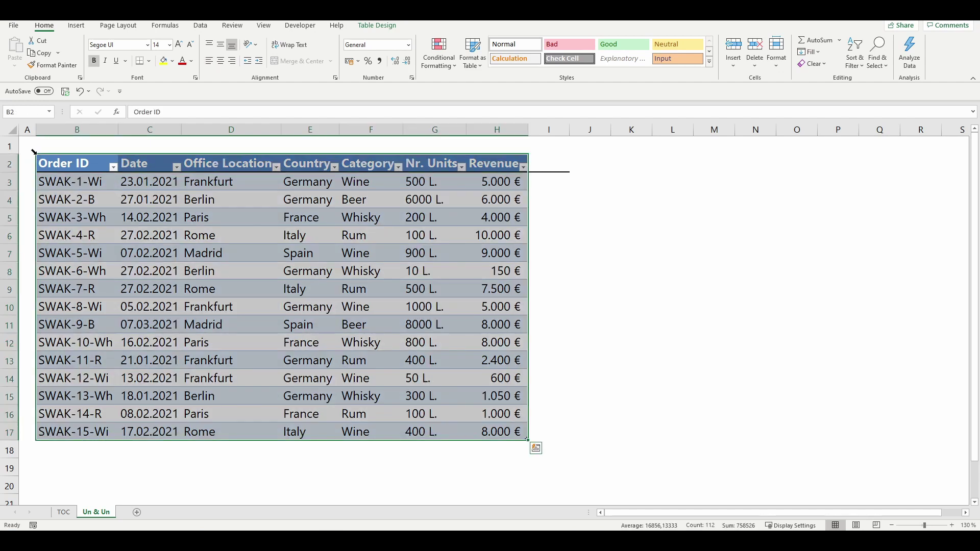
left_click(34, 164)
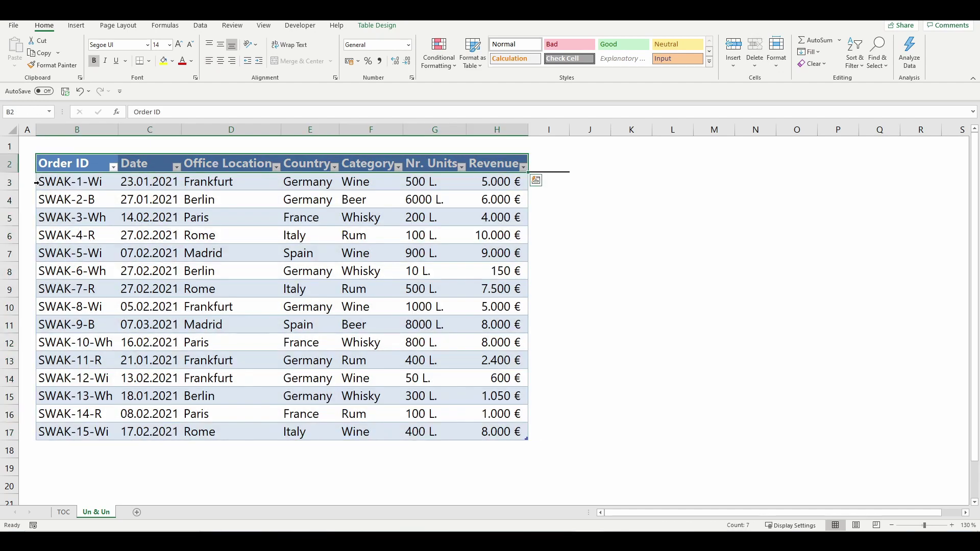
Select the SWAK-1-Wi table row by itself, and select the table rows from SWAK-3-Wh to SWAK-5-Wi
left_click(35, 182)
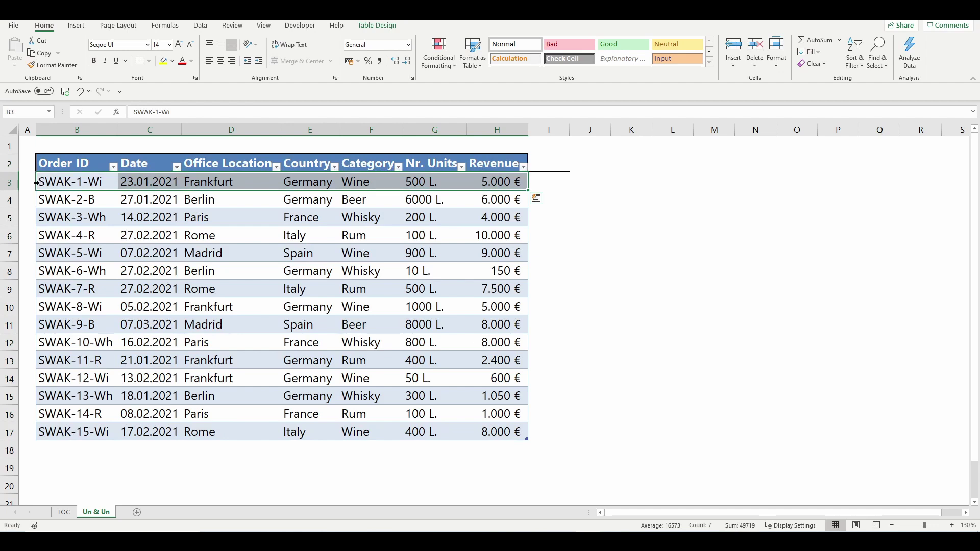
left_click_drag(36, 217, 37, 252)
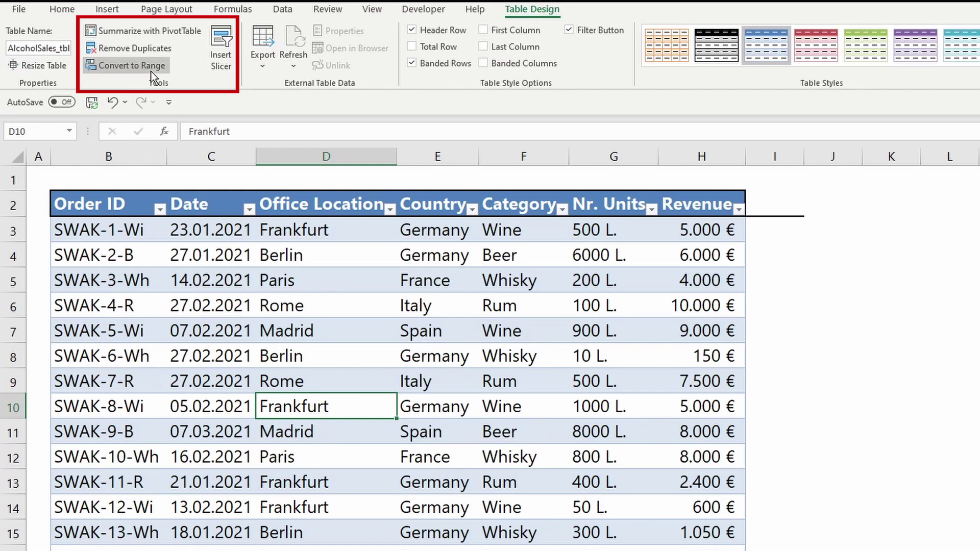
Convert the AlcoholSales_tbl table to a normal range
left_click(151, 71)
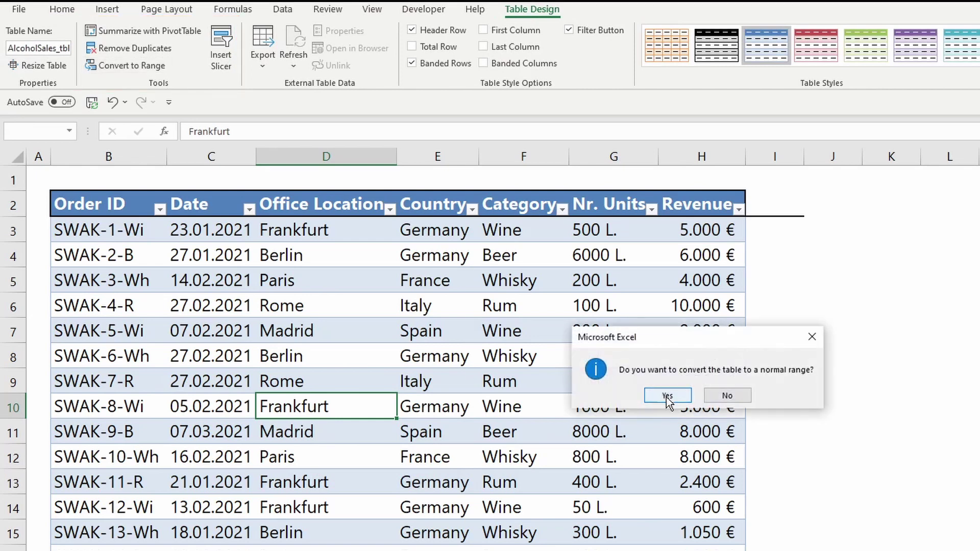
left_click(667, 396)
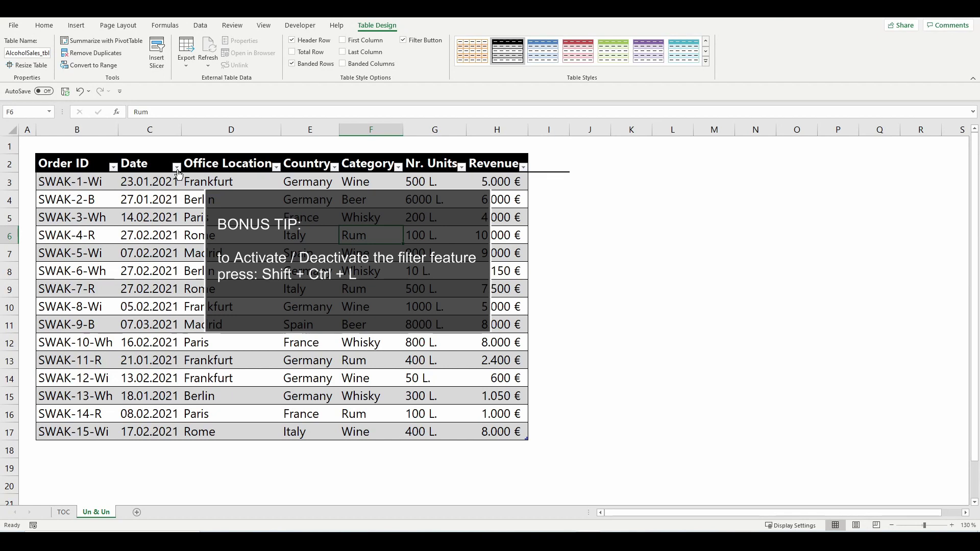
Sort the table by the Date column from oldest to newest
left_click(177, 168)
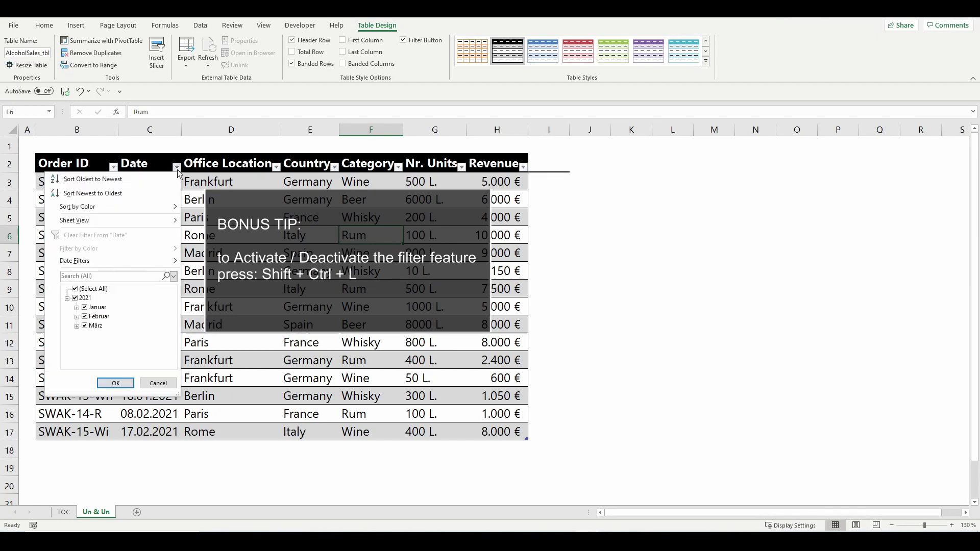
left_click(151, 182)
Examine the filter options offered for the Date, Office Location and Nr. Units columns
left_click(176, 168)
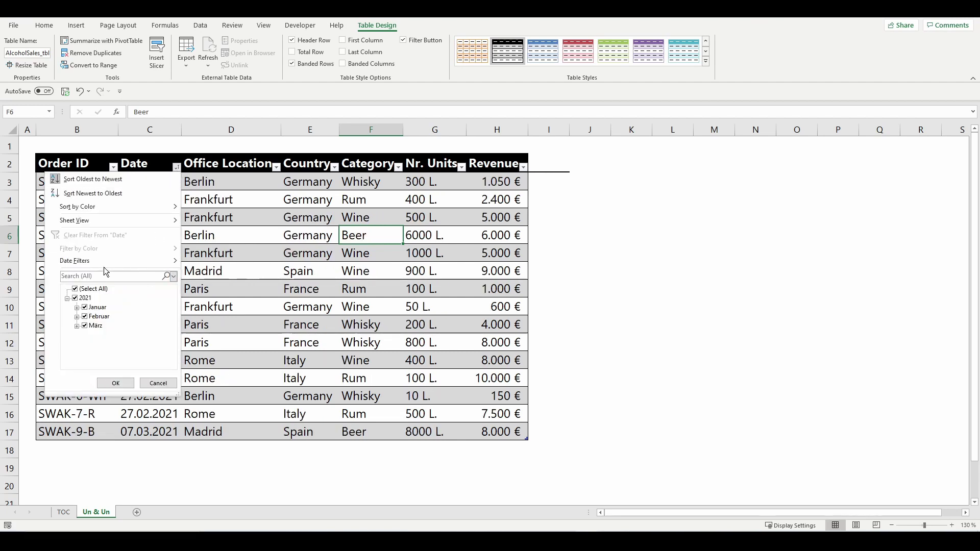
mouse_move(100, 265)
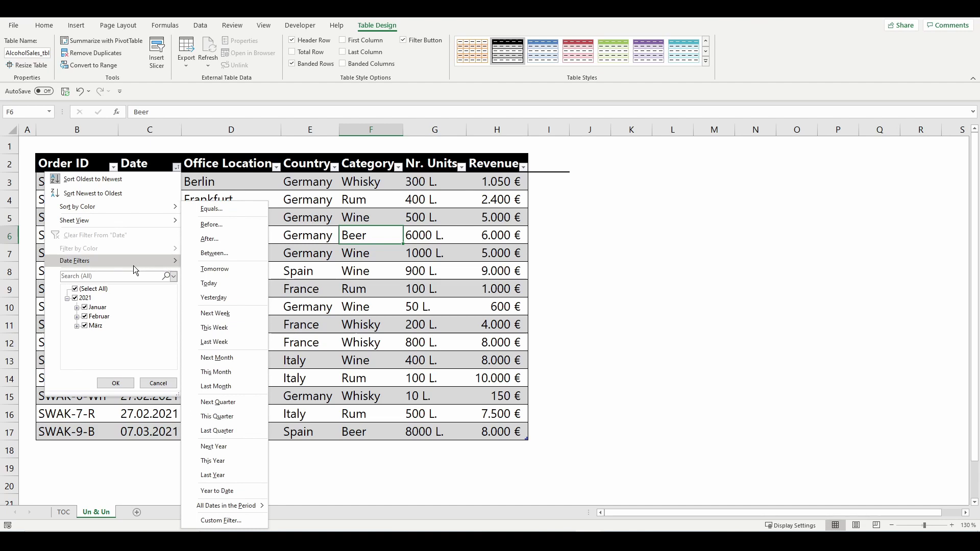
left_click(297, 254)
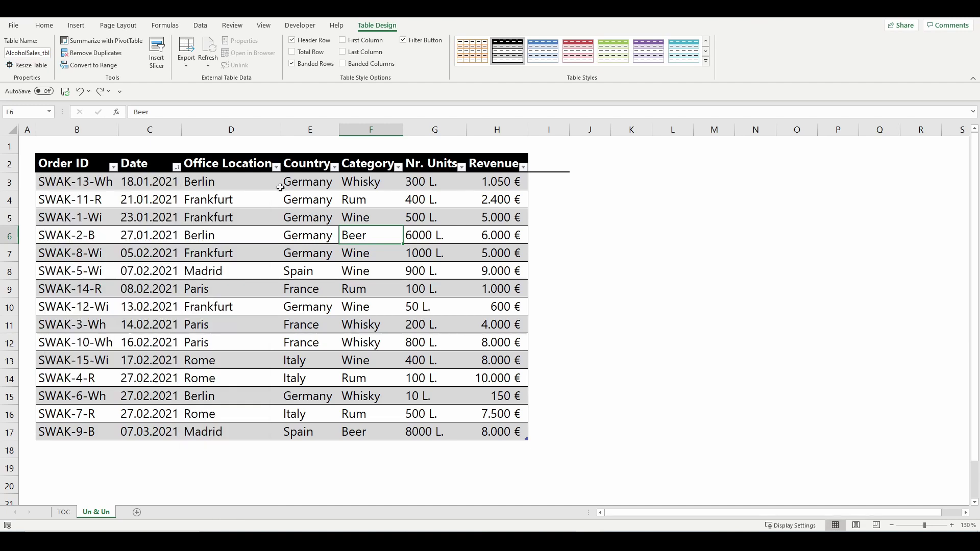
left_click(276, 167)
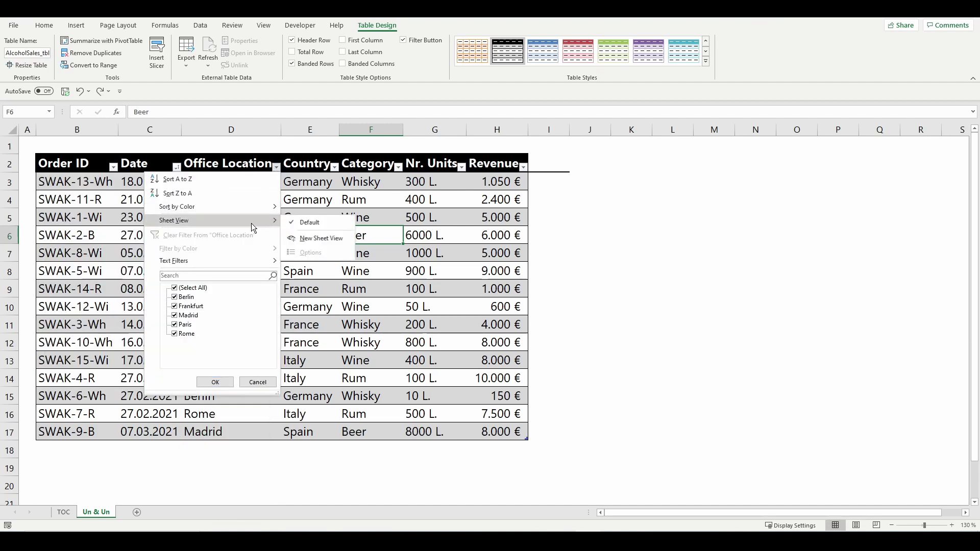
mouse_move(242, 264)
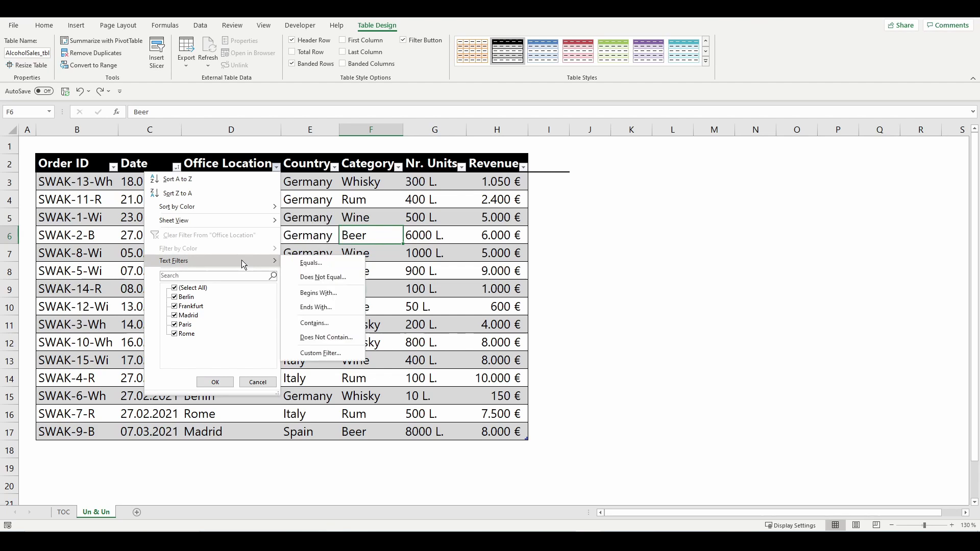
left_click(390, 209)
left_click(461, 168)
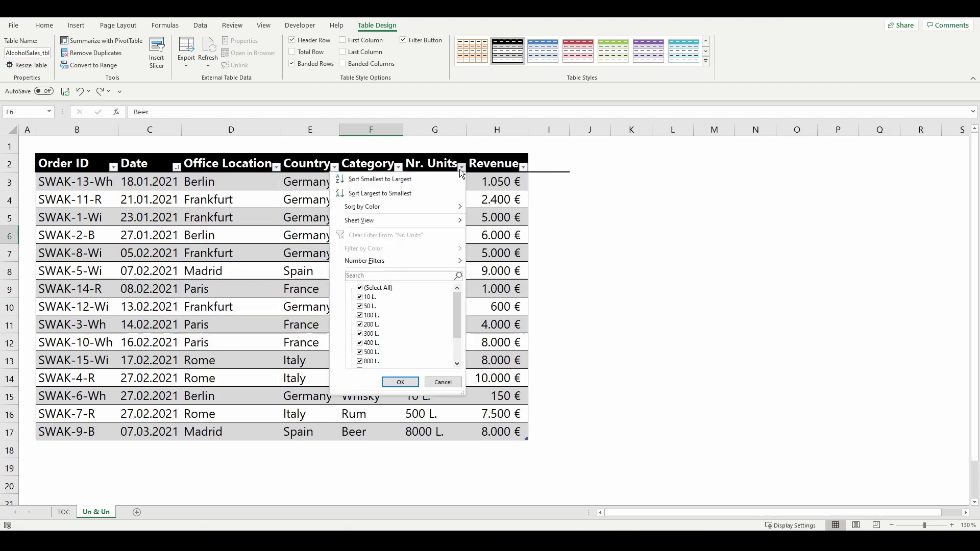
mouse_move(444, 213)
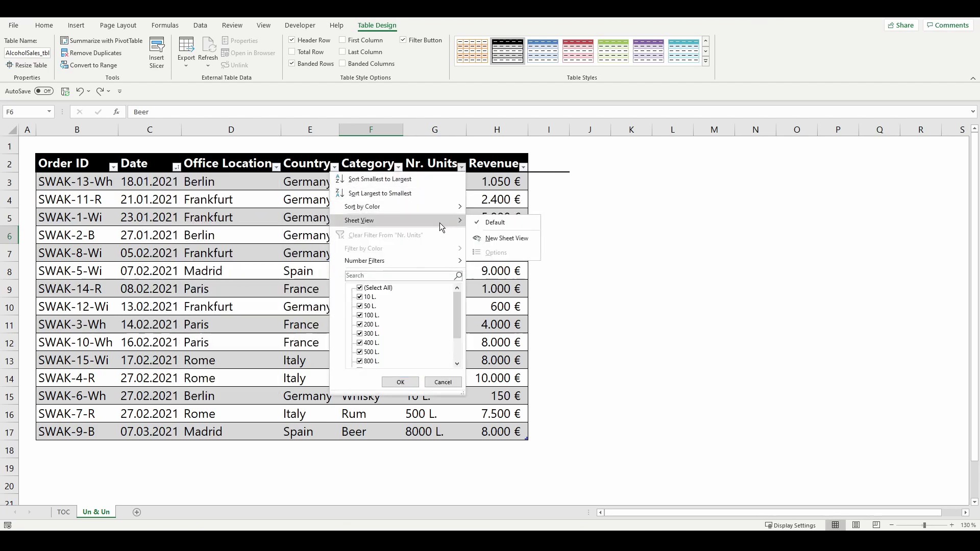
mouse_move(437, 261)
left_click(301, 255)
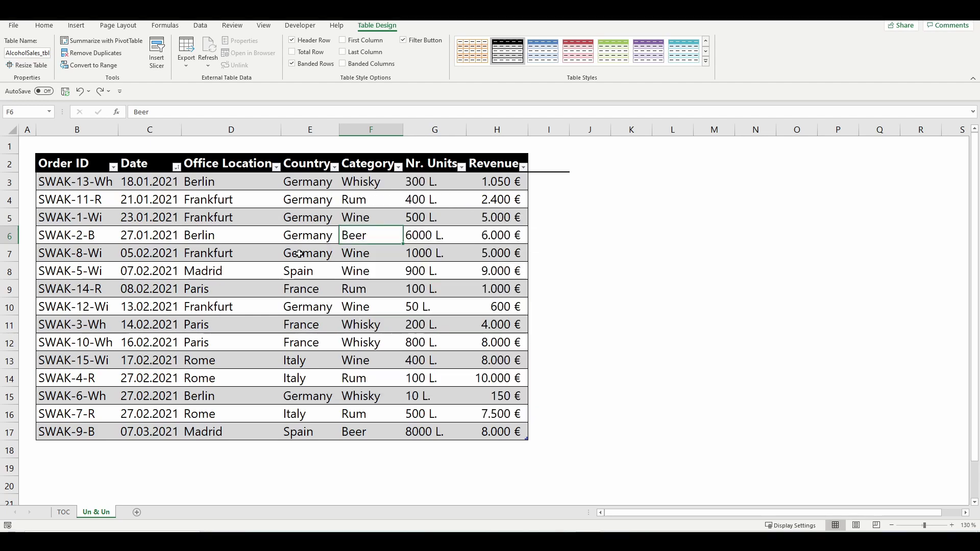
Filter the table by the value of Country cell E7, Germany
right_click(301, 258)
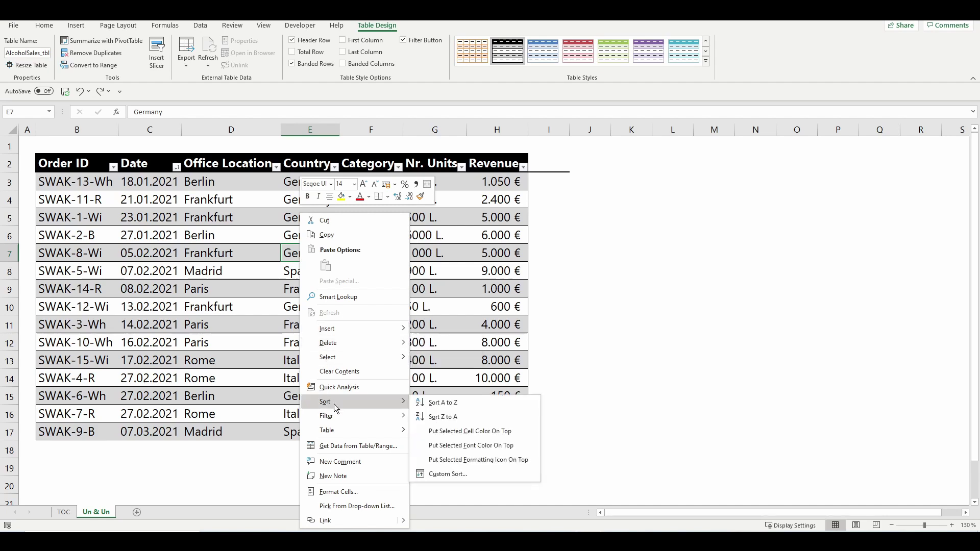
mouse_move(340, 418)
left_click(518, 447)
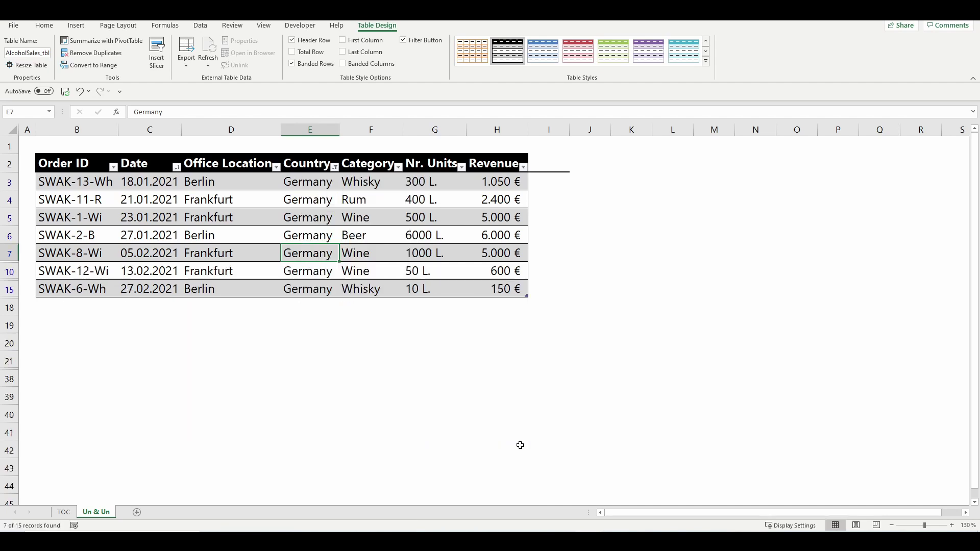
Check the filter options for a Category cell, and undo the Germany filter
right_click(363, 218)
mouse_move(442, 416)
key("Escape")
key("ctrl+z")
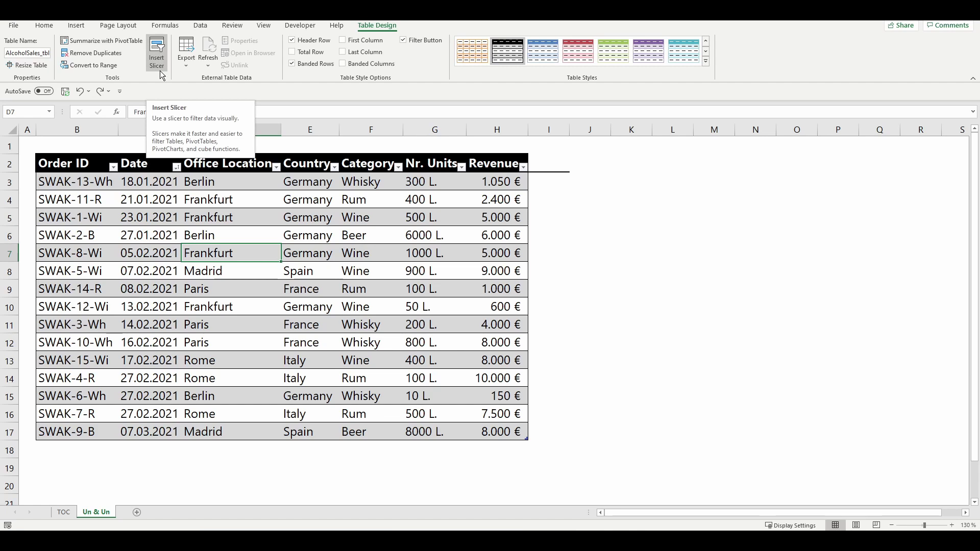
Insert a slicer for the Office Location column and place it directly beside the table's Revenue column
left_click(157, 56)
left_click_drag(261, 122, 565, 164)
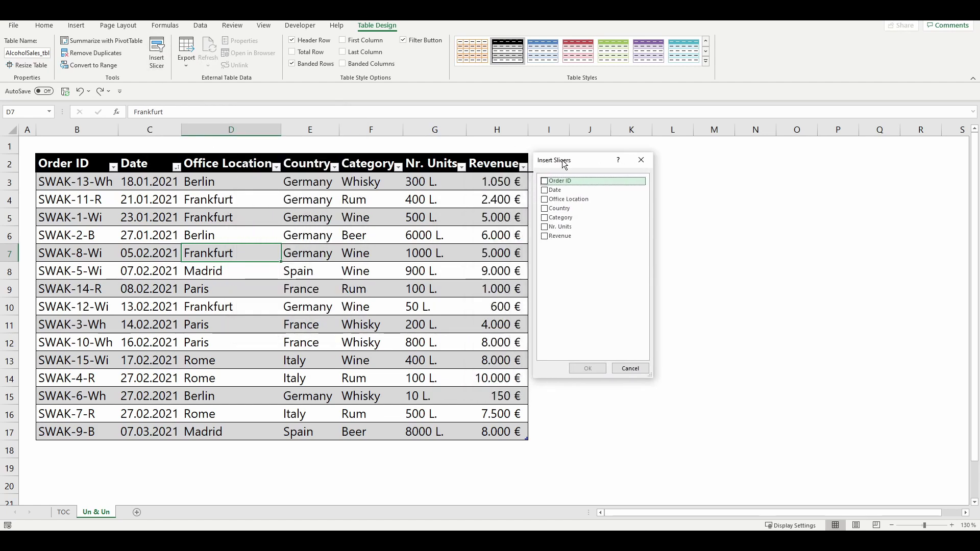
left_click(562, 199)
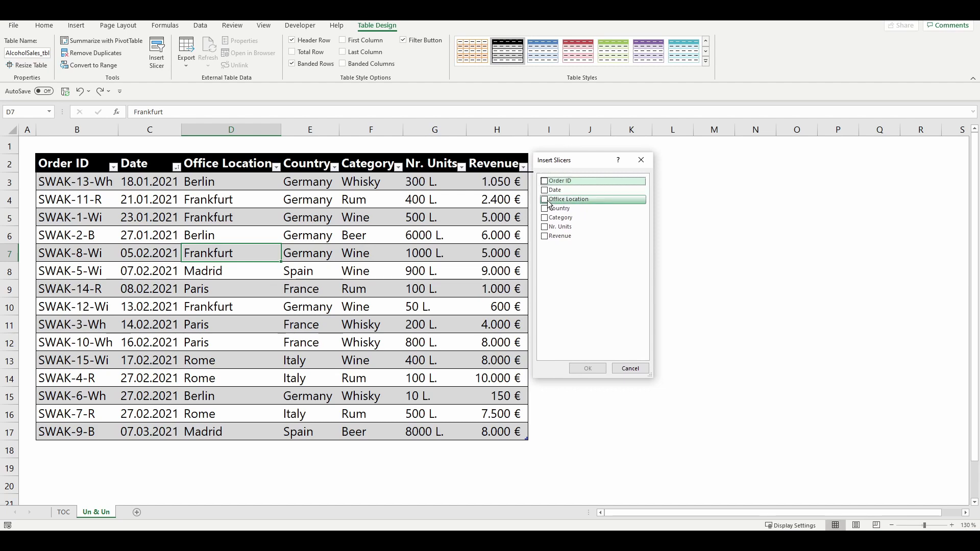
left_click(588, 368)
left_click_drag(484, 242, 581, 153)
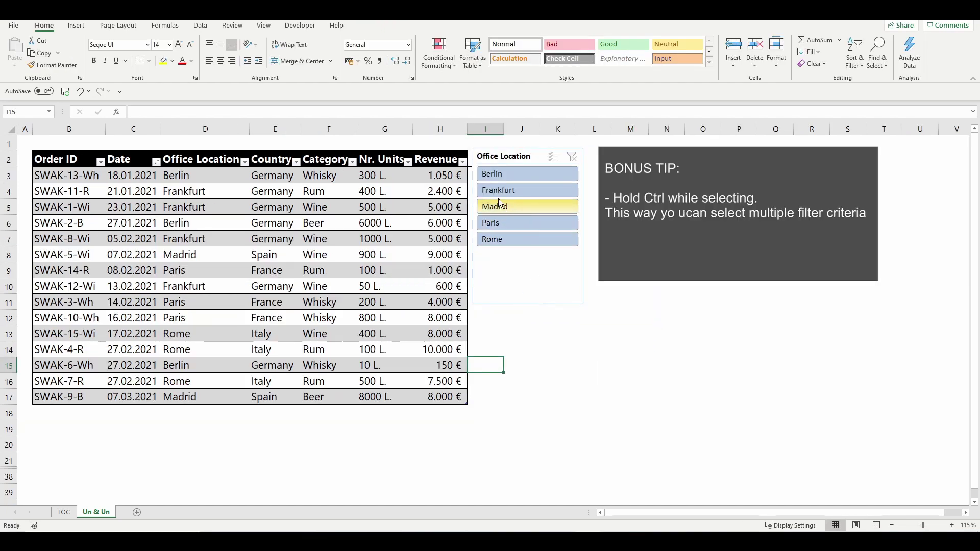
Filter the table to the Frankfurt and Paris offices together with the slicer, and clear the filter
left_click(495, 191)
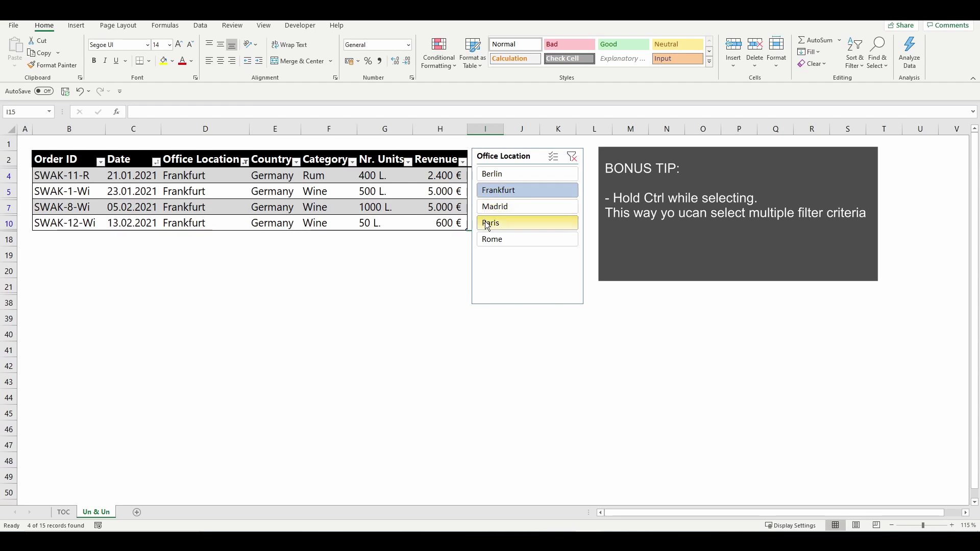
left_click(488, 223)
left_click(511, 191, "ctrl")
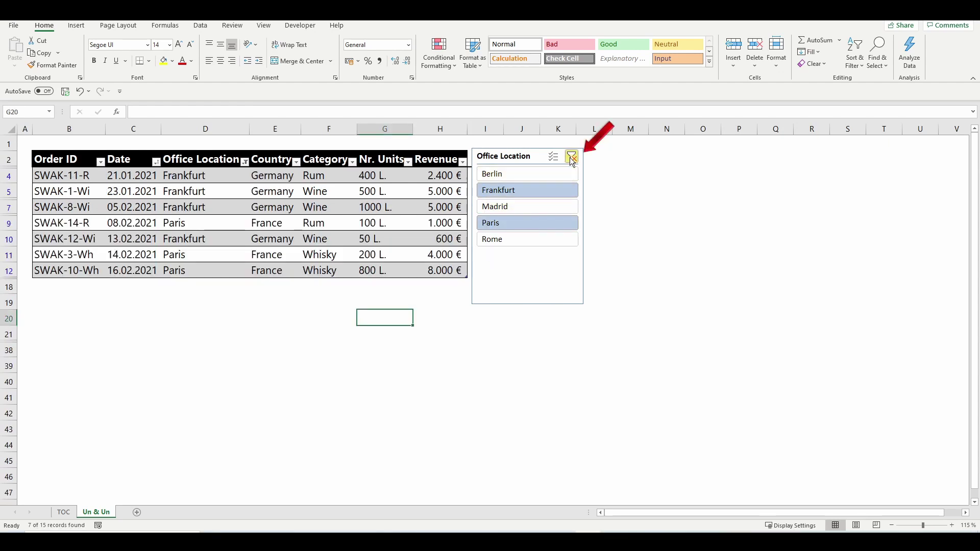
left_click(572, 158)
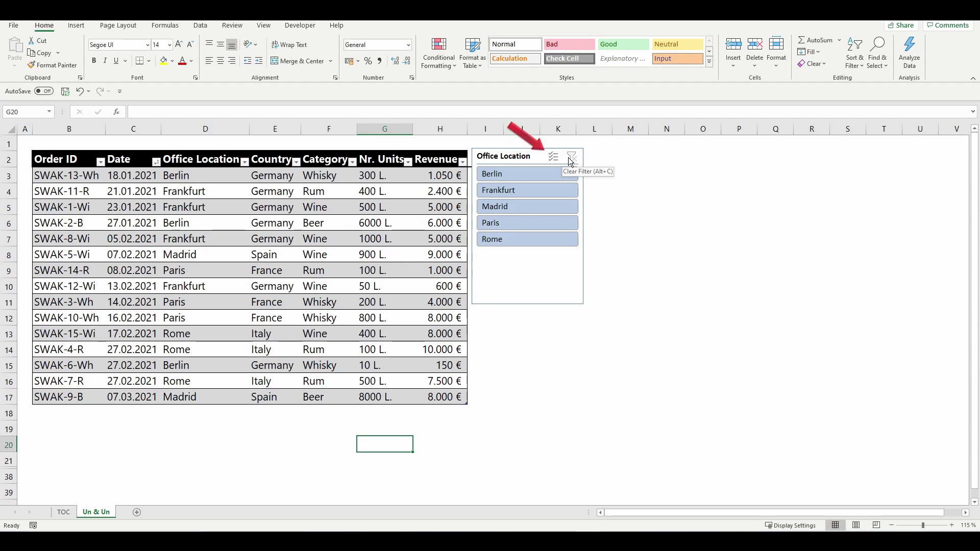
Turn on the slicer's multi-select mode, exclude Frankfurt and Paris, and clear the filter
left_click(554, 157)
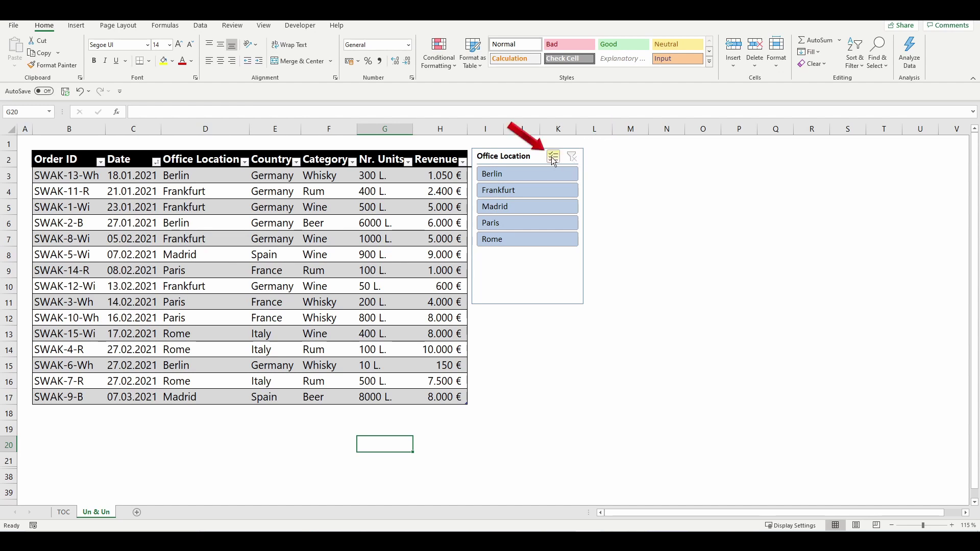
left_click(525, 190)
left_click(499, 224)
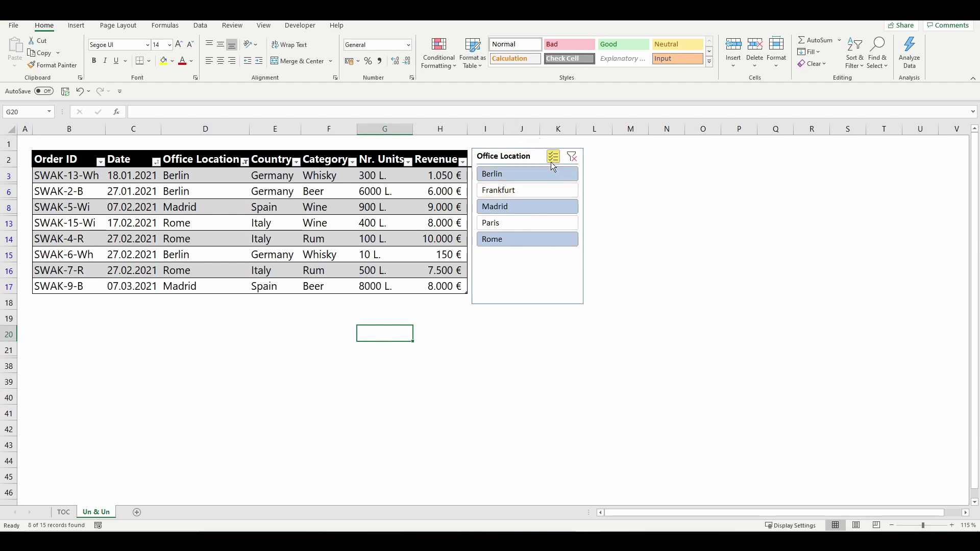
left_click(571, 157)
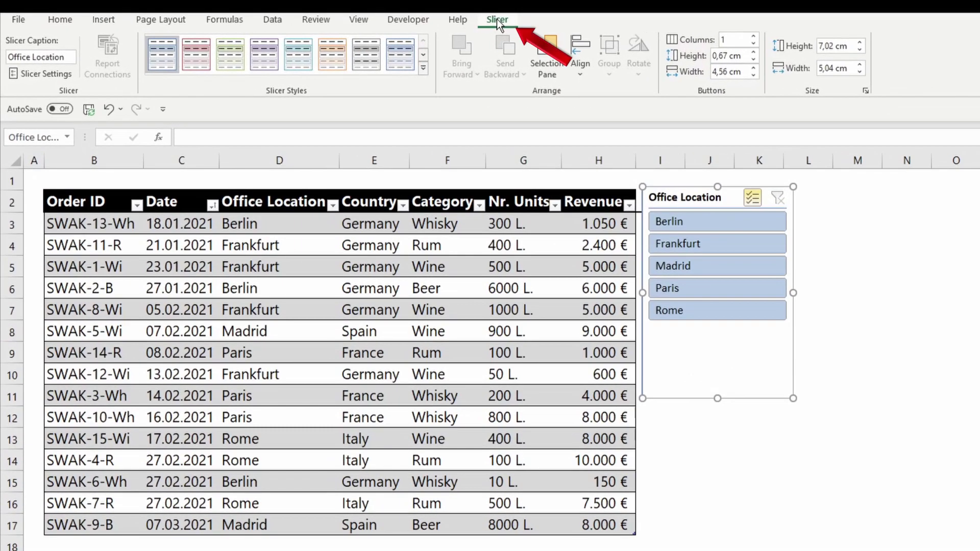
Review the Office Location slicer's settings, available styles and alignment options
left_click(41, 73)
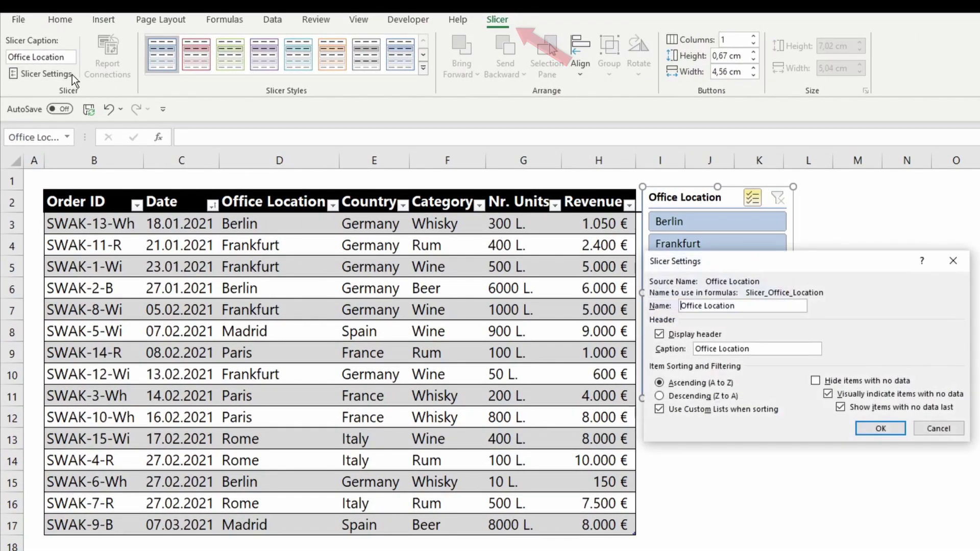
left_click(881, 428)
left_click(425, 71)
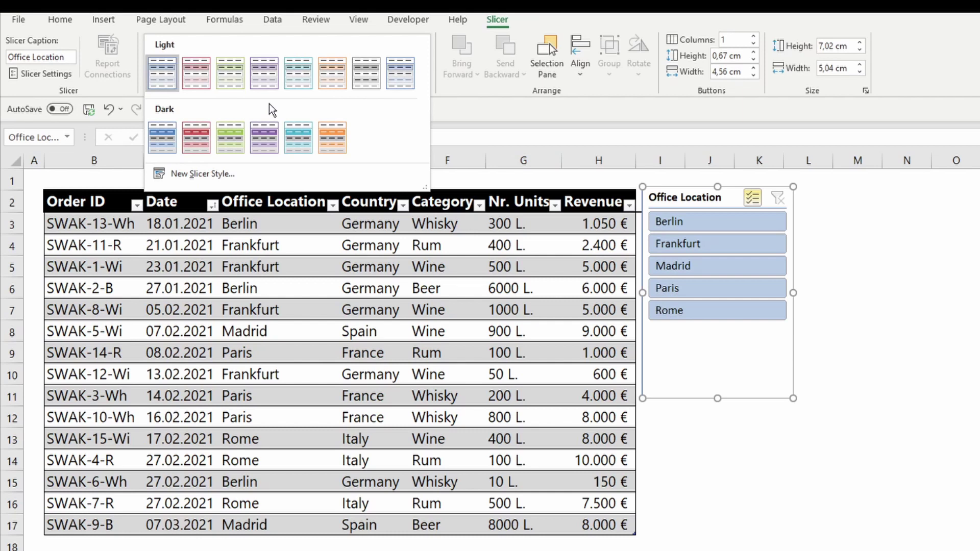
left_click(578, 74)
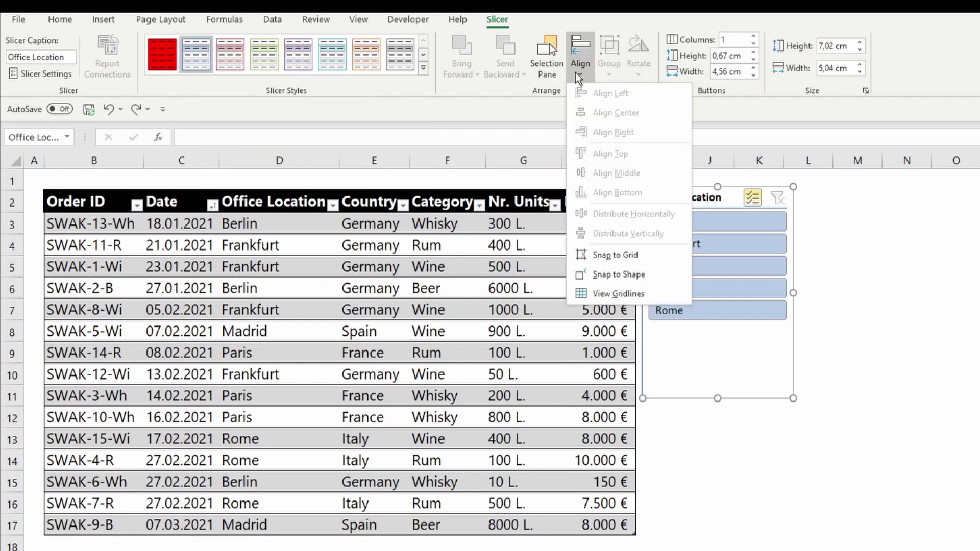
left_click(575, 72)
Arrange the Office Location slicer's buttons in 2 columns and resize it to about 3.8 cm high and 6.9 cm wide
left_click(753, 37)
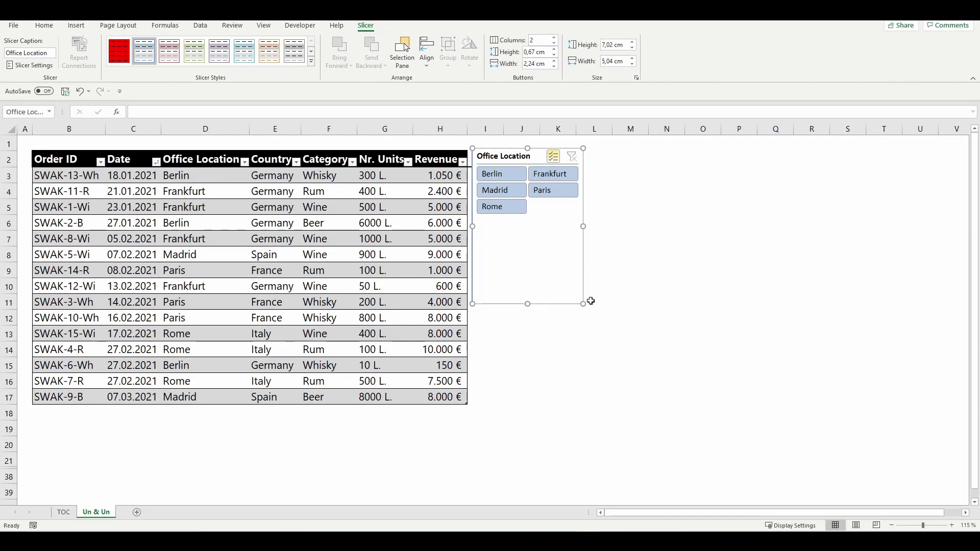
left_click_drag(583, 303, 579, 200)
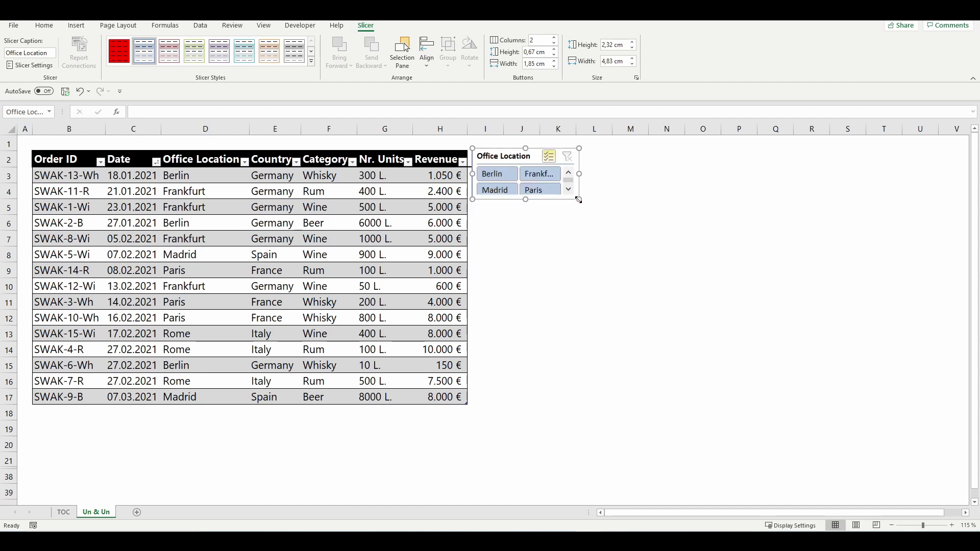
scroll(577, 200, "down", 2)
left_click_drag(577, 199, 607, 233)
mouse_move(607, 191)
left_mouse_down()
mouse_move(639, 190)
mouse_move(624, 191)
left_mouse_up()
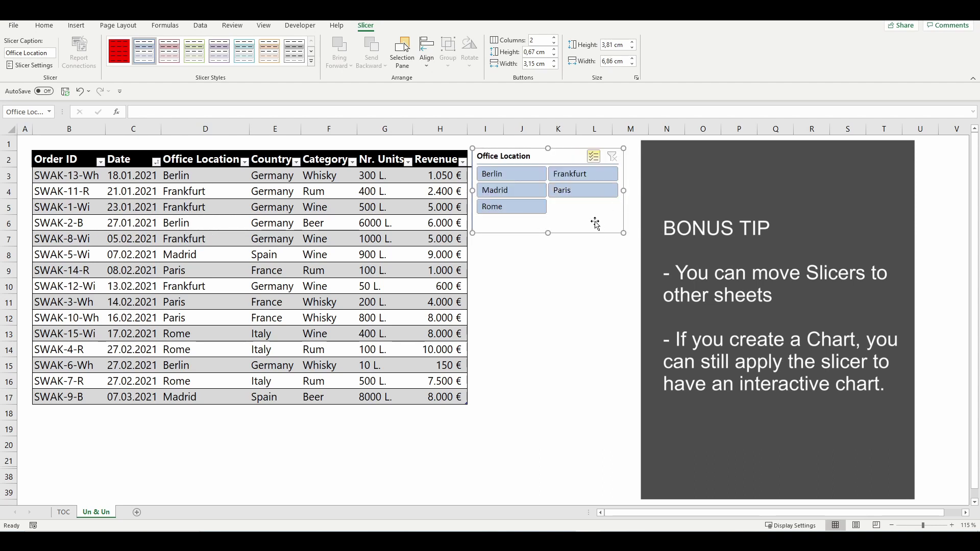
Insert a slicer for the Category column and place it directly below the Office Location slicer
left_click(329, 223)
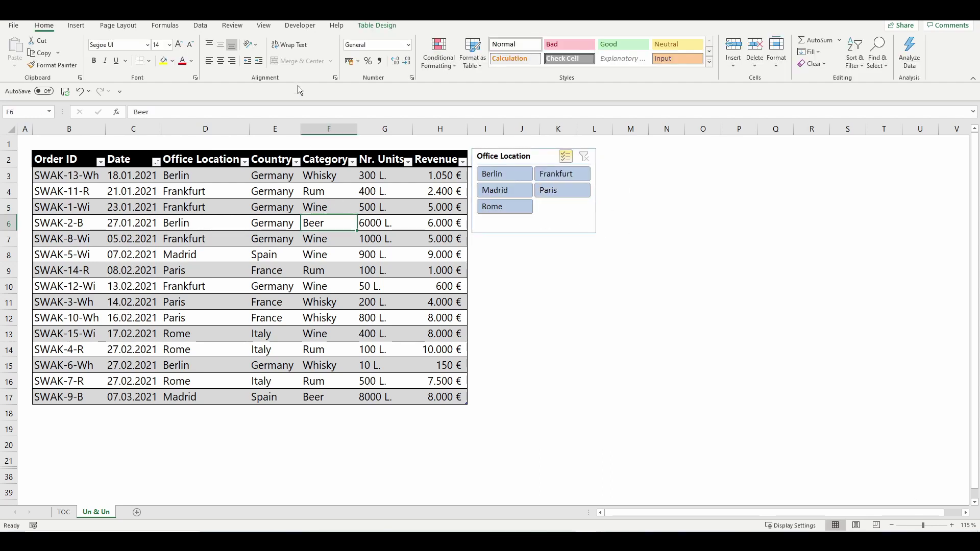
left_click(377, 25)
left_click(159, 56)
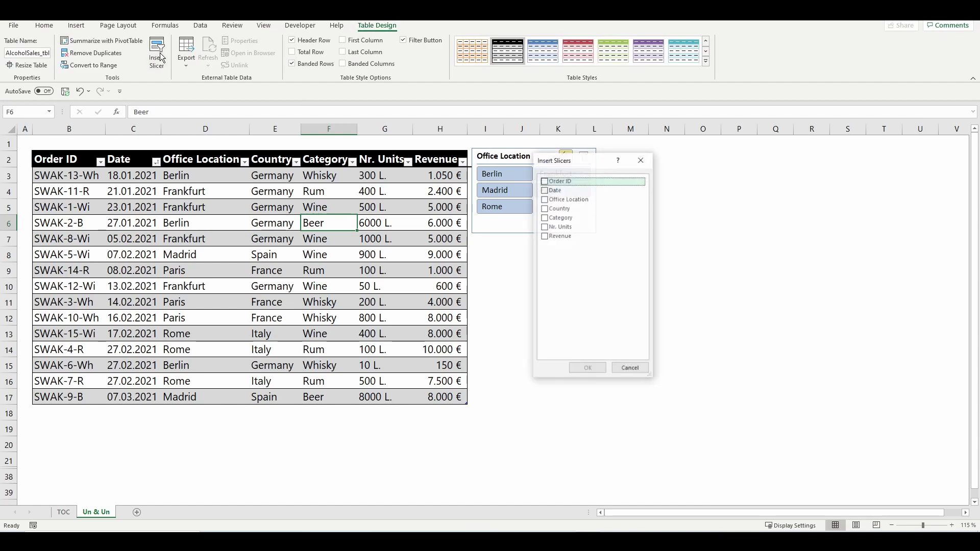
left_click(545, 218)
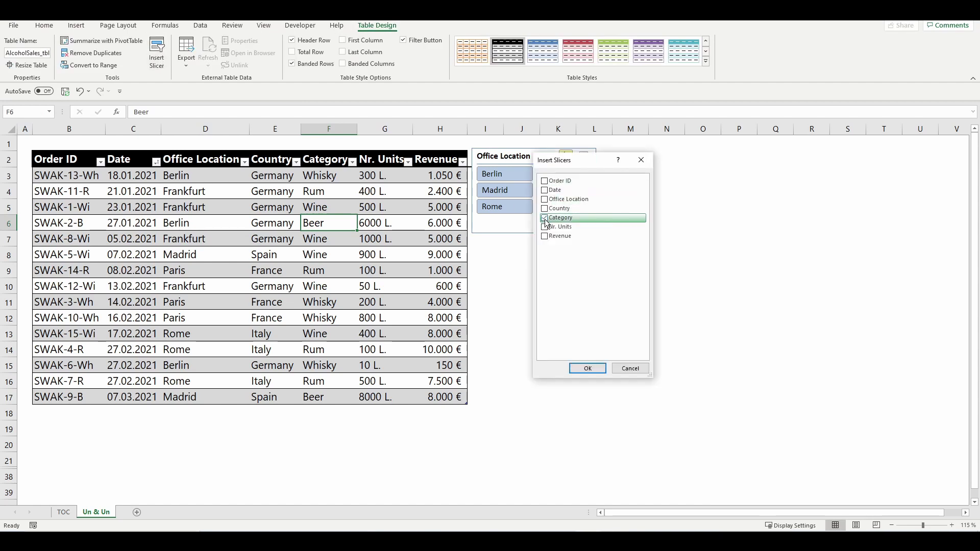
left_click(587, 373)
left_click_drag(480, 253, 499, 247)
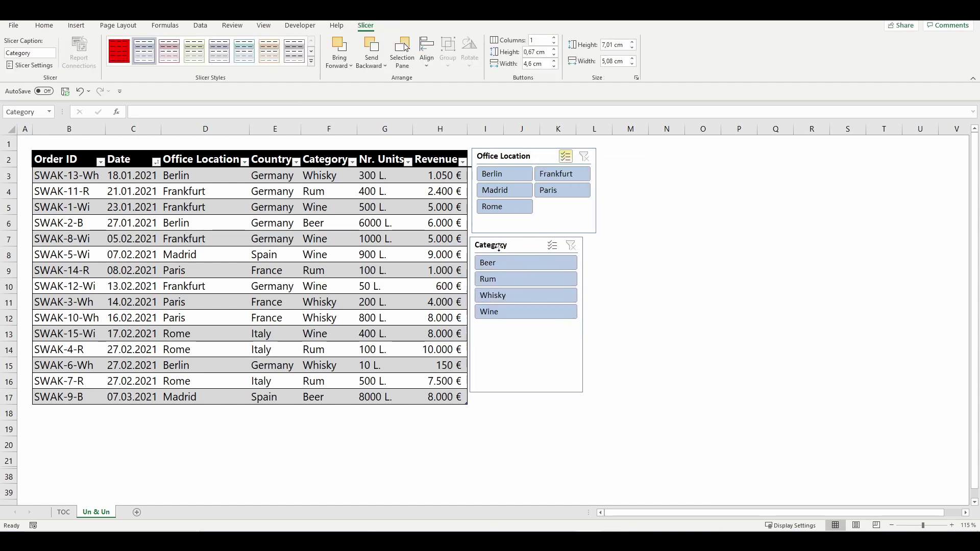
Filter the table to Beer with the Category slicer, and toggle Berlin in the Office Location slicer
left_click(498, 265)
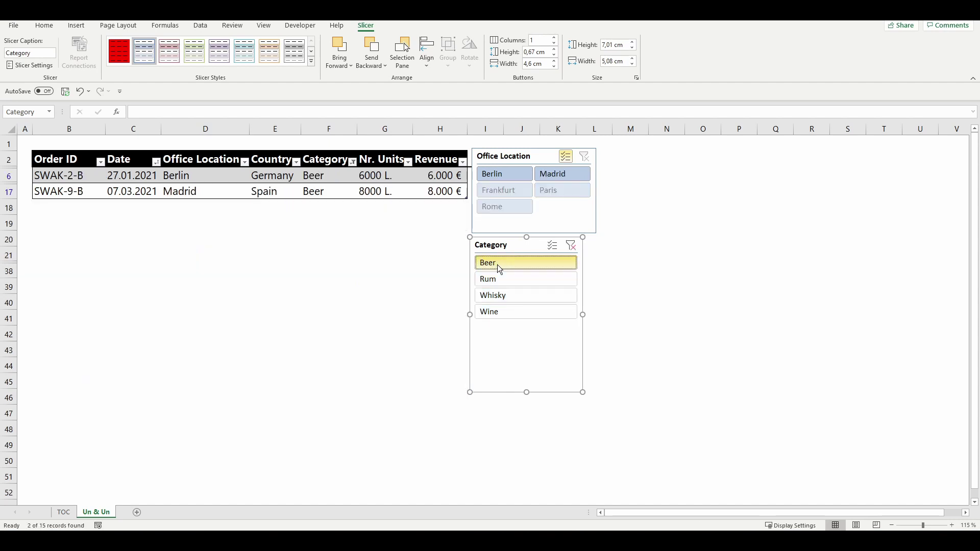
left_click(494, 175)
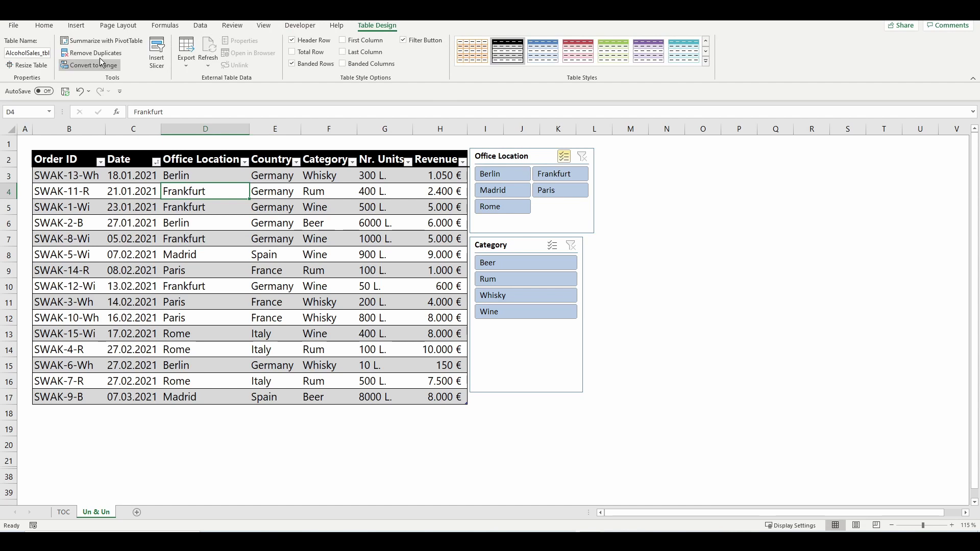
Insert a slicer for the Date column, place it beside the table and enlarge it to about 11.6 cm high and 6.5 cm wide
left_click(157, 51)
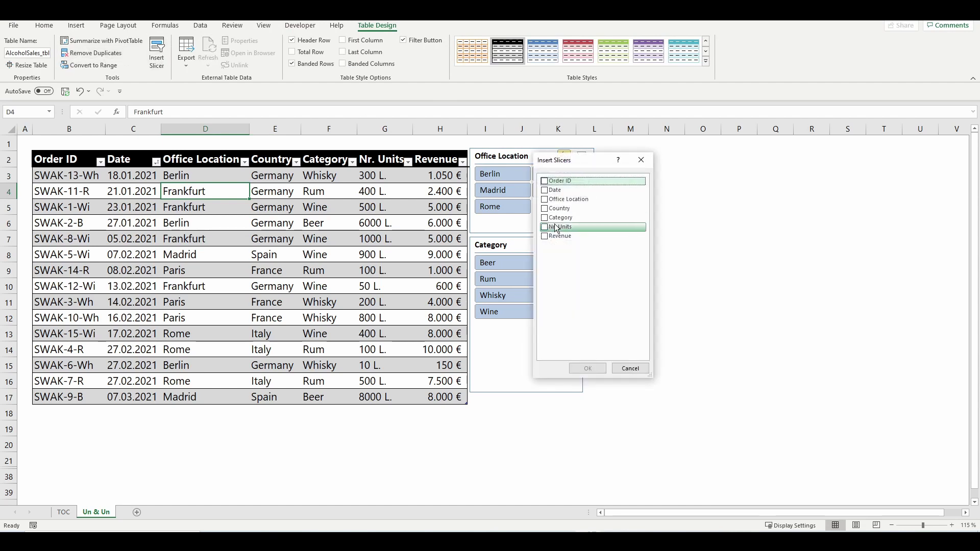
left_click(554, 190)
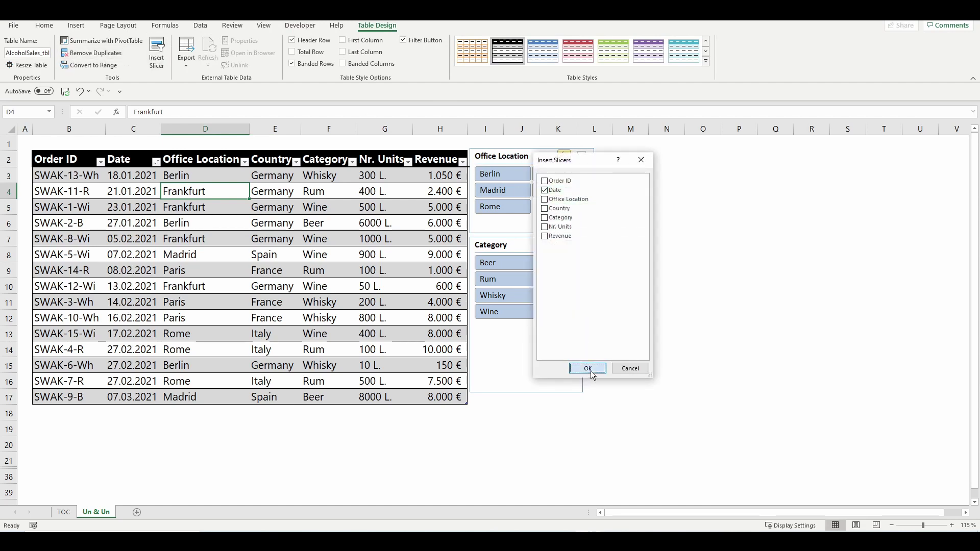
left_click(587, 369)
left_click_drag(493, 255, 502, 158)
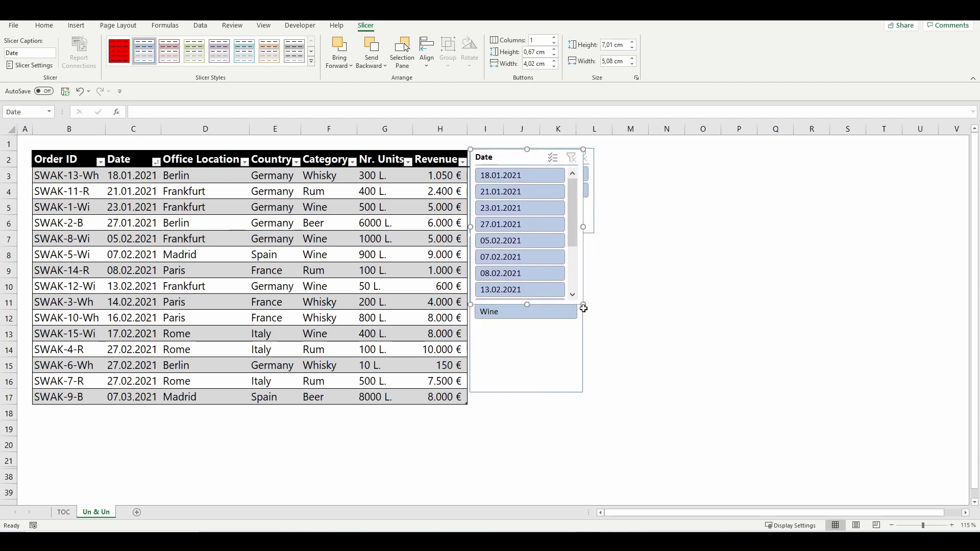
left_click_drag(583, 304, 614, 407)
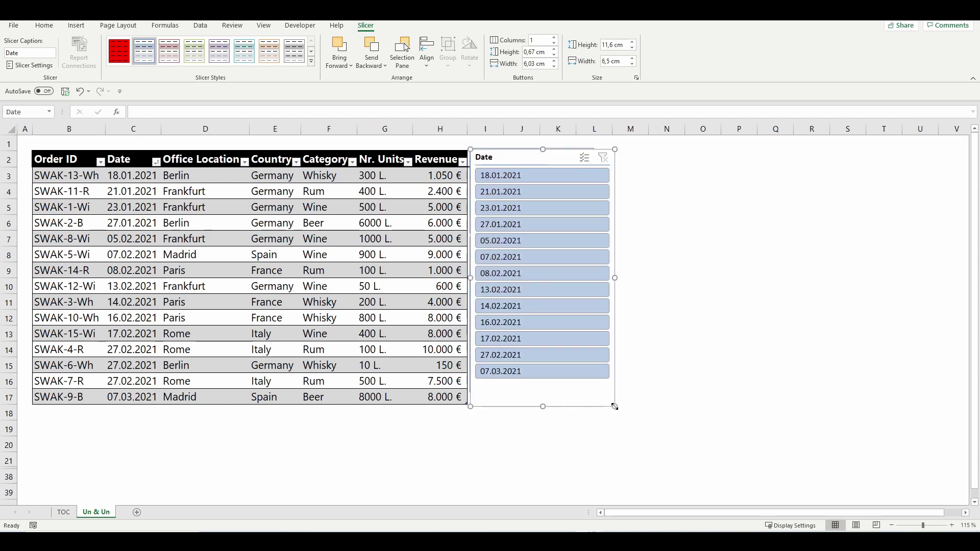
Filter the table to the continuous range 21.01.2021 through 08.02.2021 with the Date slicer, and clear the filter
left_click(515, 192)
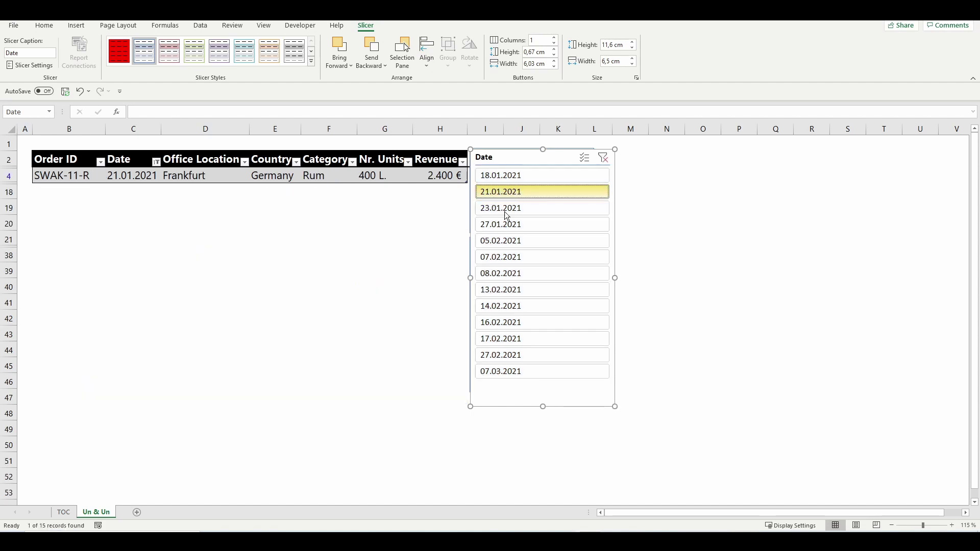
left_click(501, 224)
left_click(504, 199)
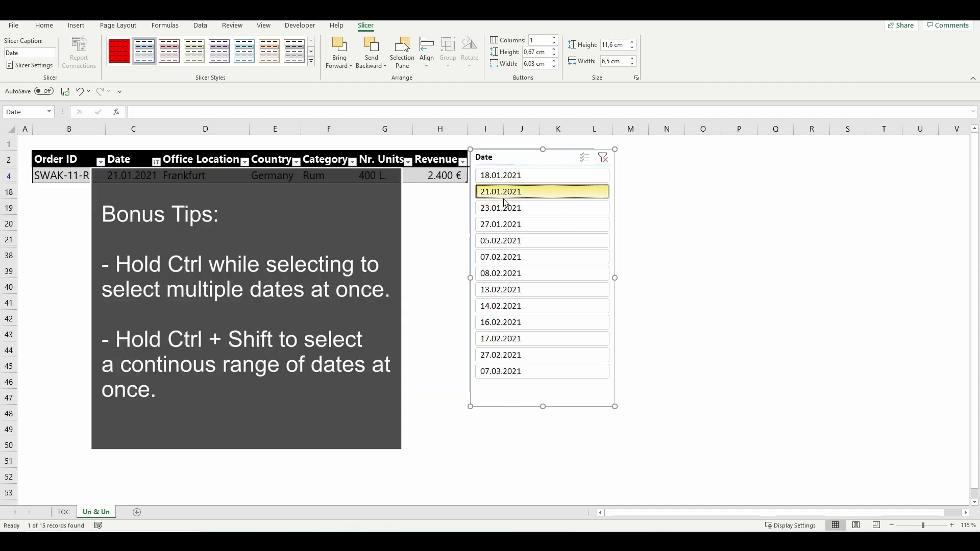
left_click(510, 273, "ctrl+shift")
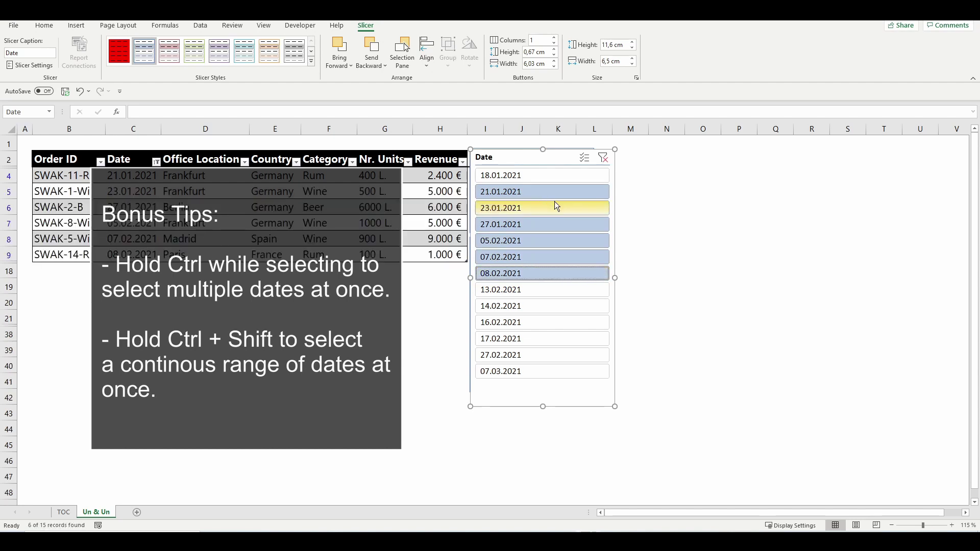
left_click(603, 158)
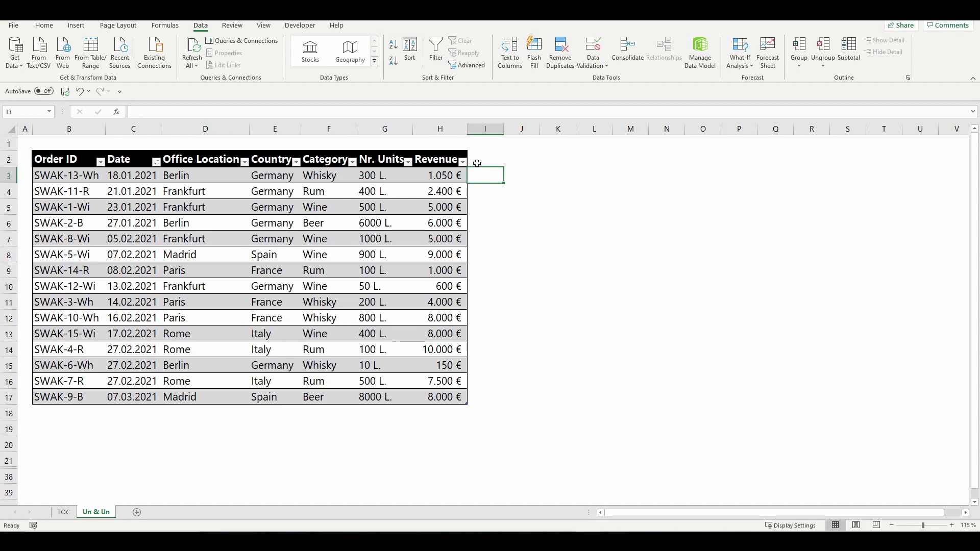
Add a new table column headed Formula in cell I2, and widen column I to fit the header
left_click(476, 163)
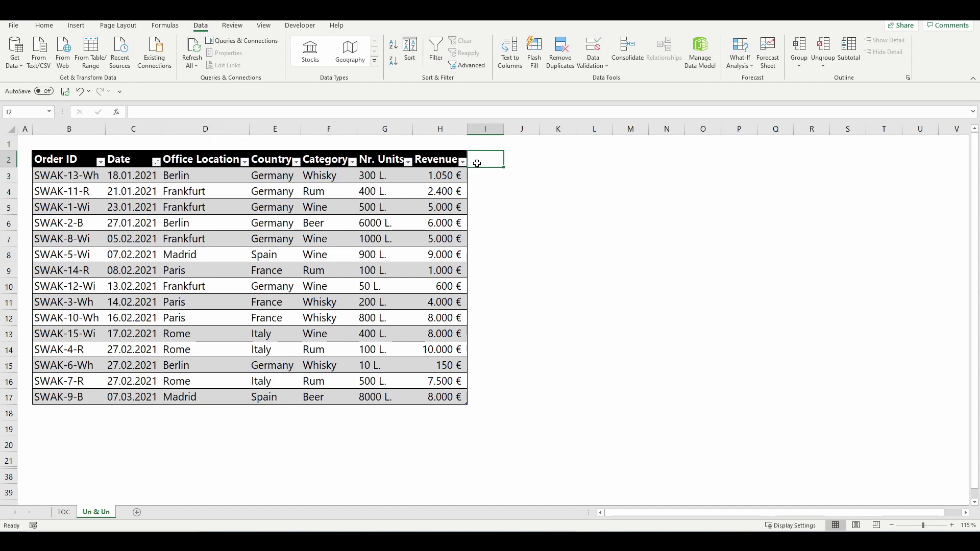
type("Formula")
key("Return")
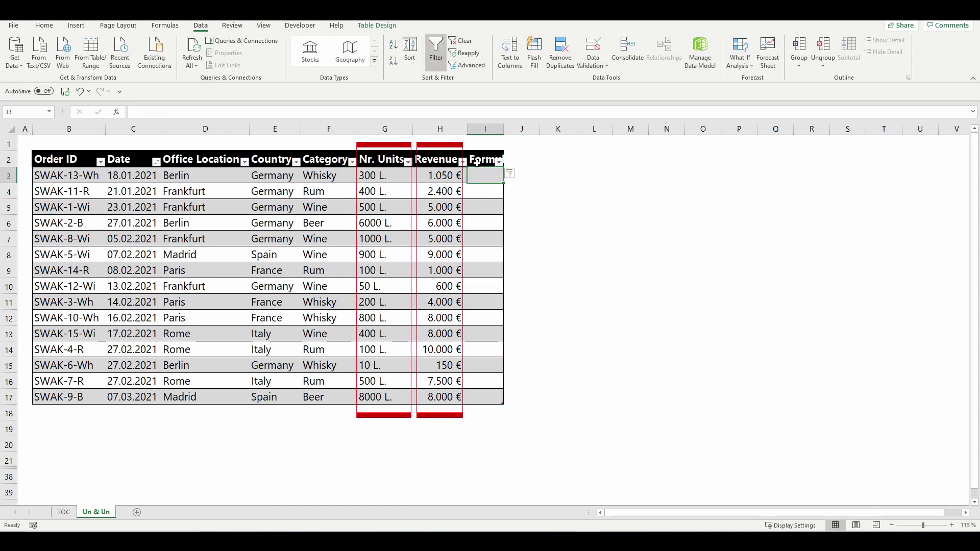
left_click_drag(505, 128, 543, 128)
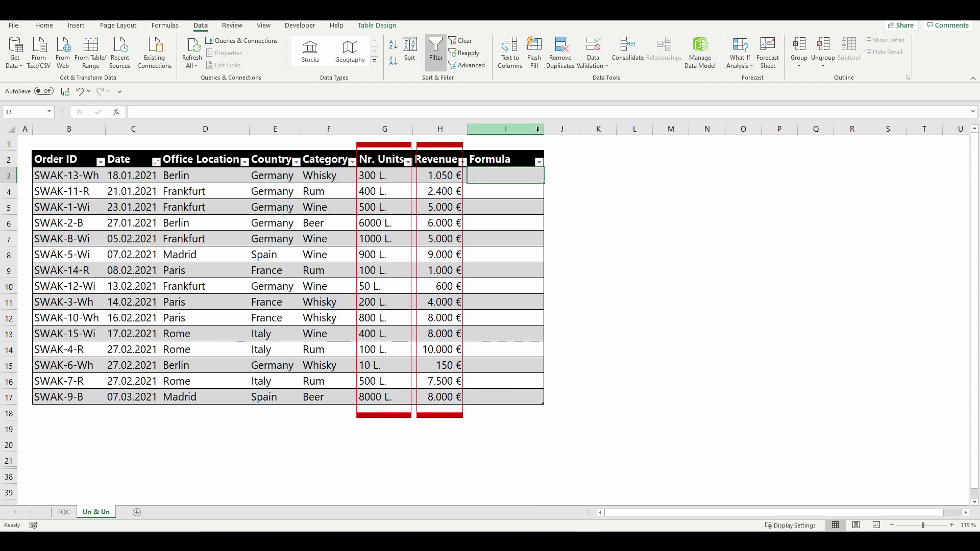
type("=")
left_click(442, 175)
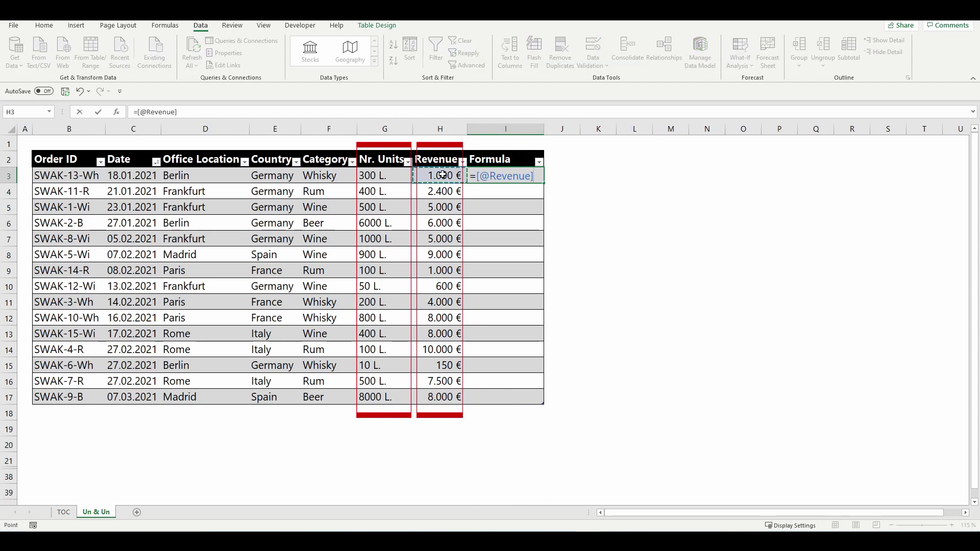
type("/")
left_click(373, 173)
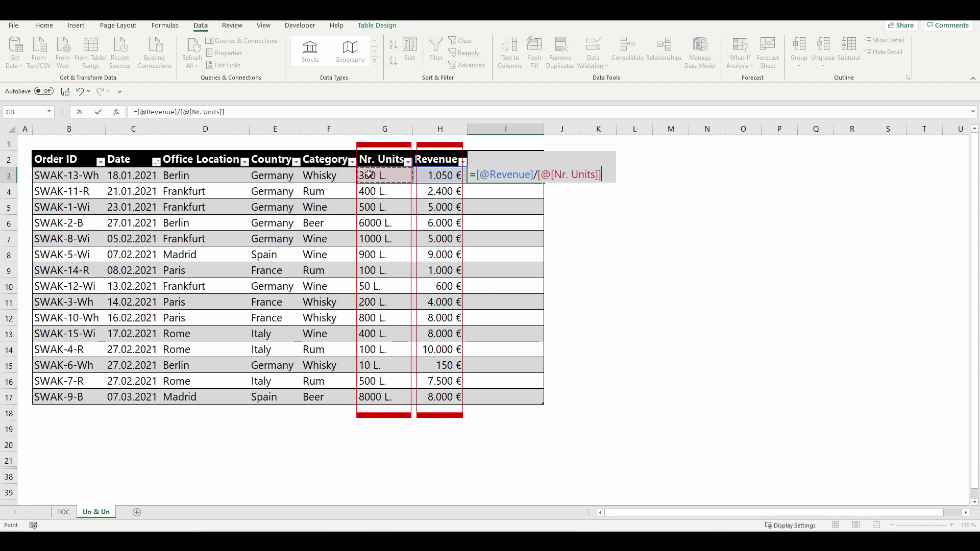
key("Return")
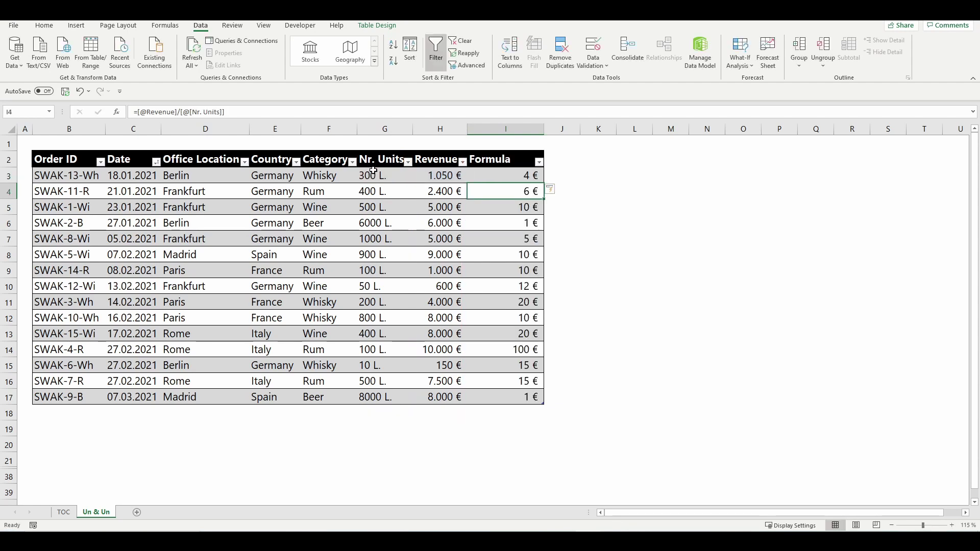
left_click(503, 206)
left_click(510, 237)
left_click(511, 259)
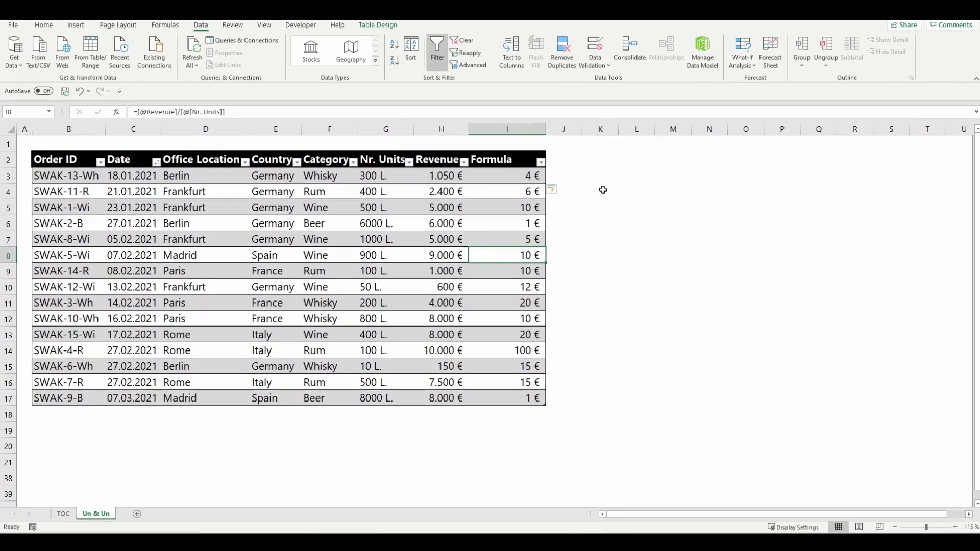
left_click(598, 175)
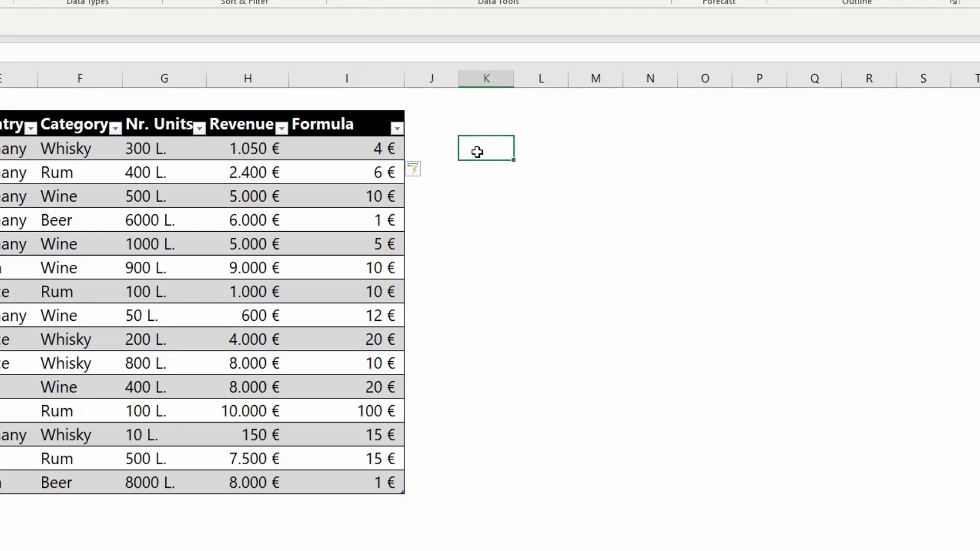
type("=")
left_click(207, 136)
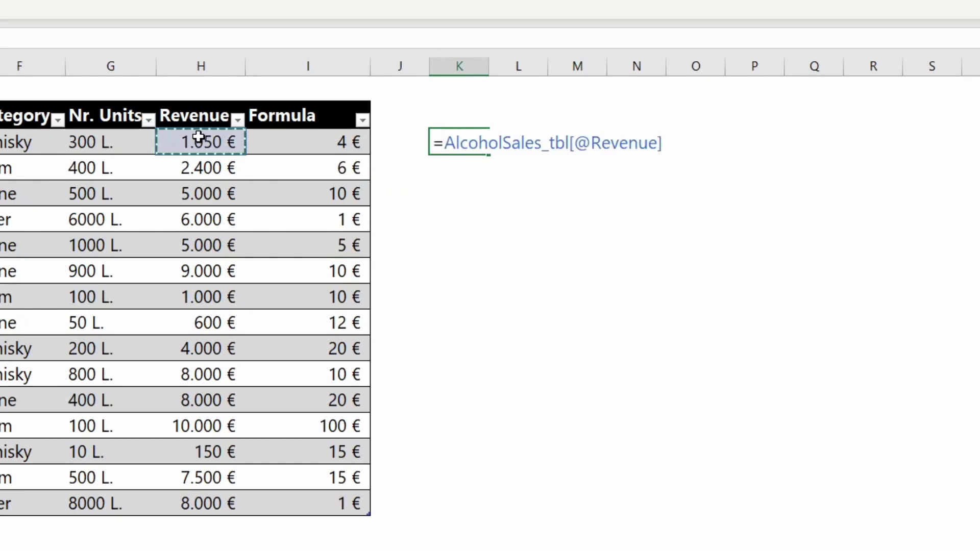
type("/")
left_click(104, 139)
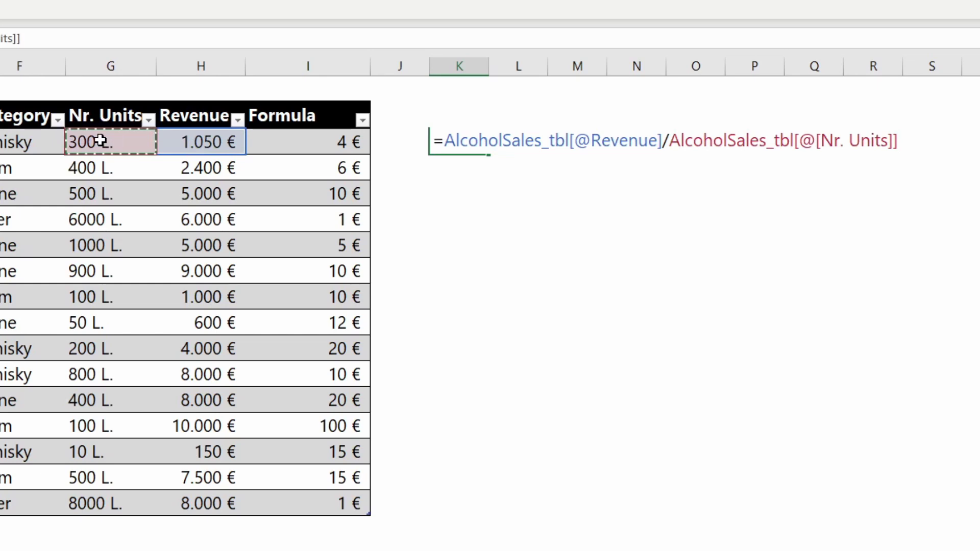
key("Return")
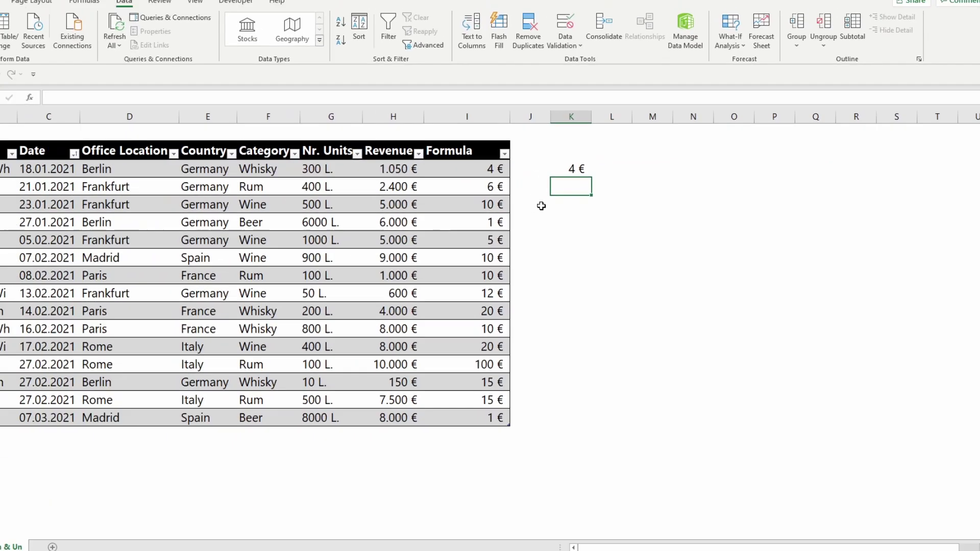
Fill the K3 formula down to K17, and check it in a few of the filled cells
left_click(571, 168)
left_click_drag(592, 177, 595, 403)
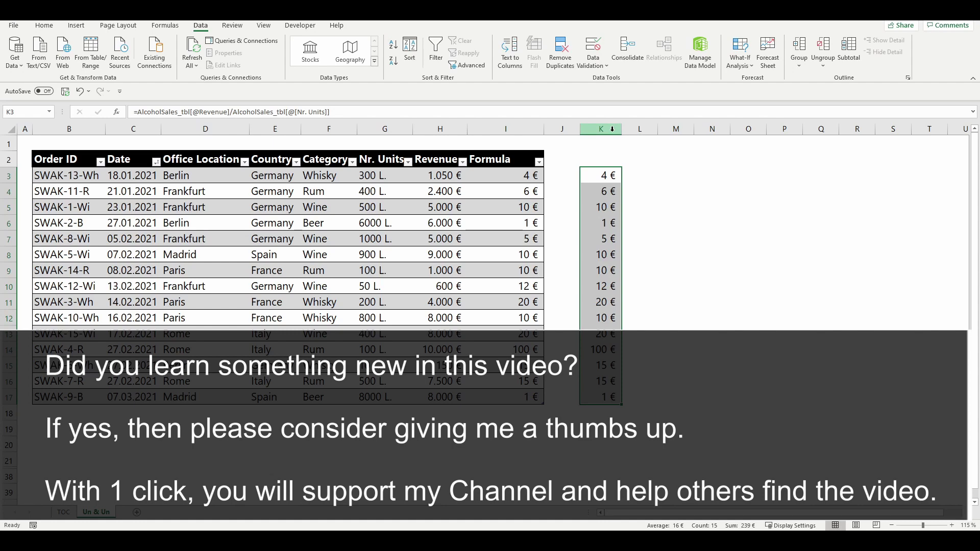
left_click(613, 205)
left_click(612, 238)
left_click(611, 269)
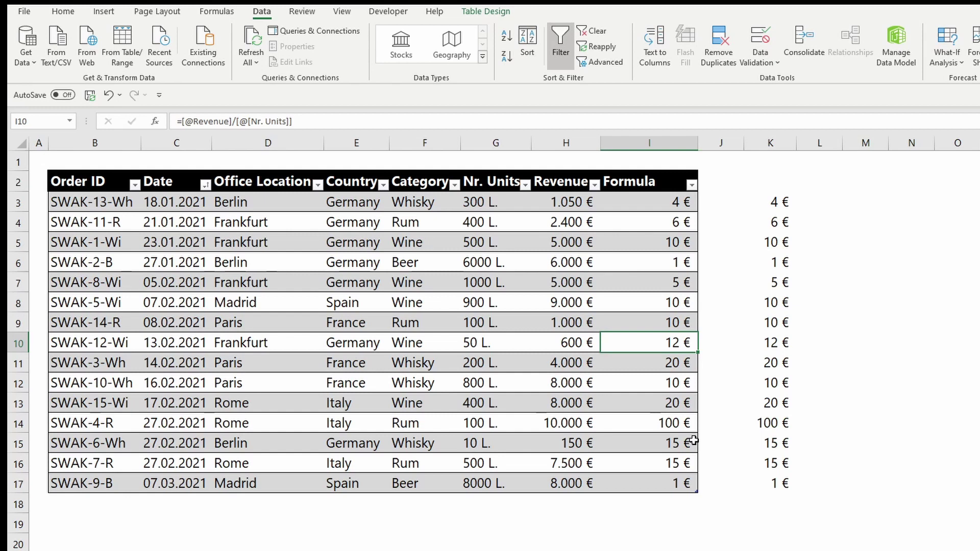
Overwrite the calculated values in the Formula column with 20 in I10 and 10 in I11
type("20")
key("Return")
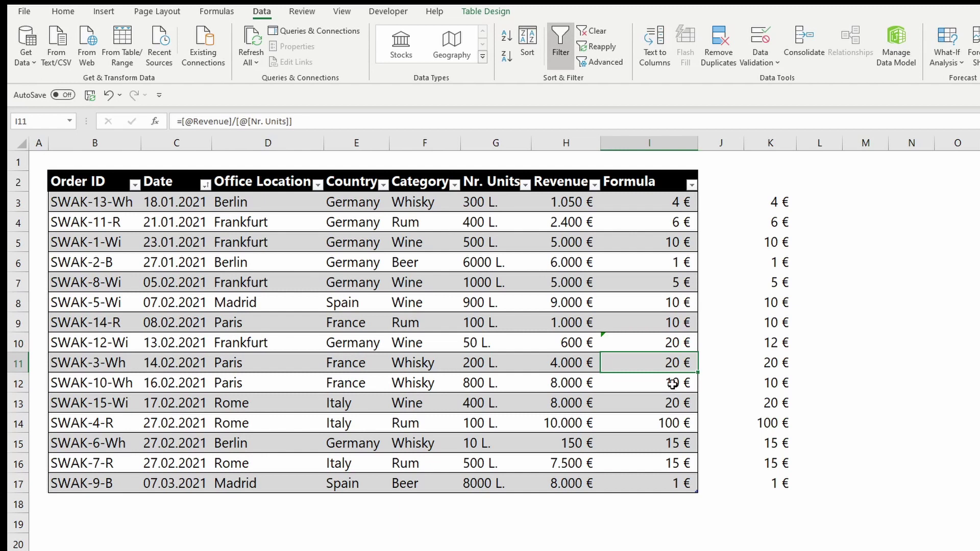
type("10")
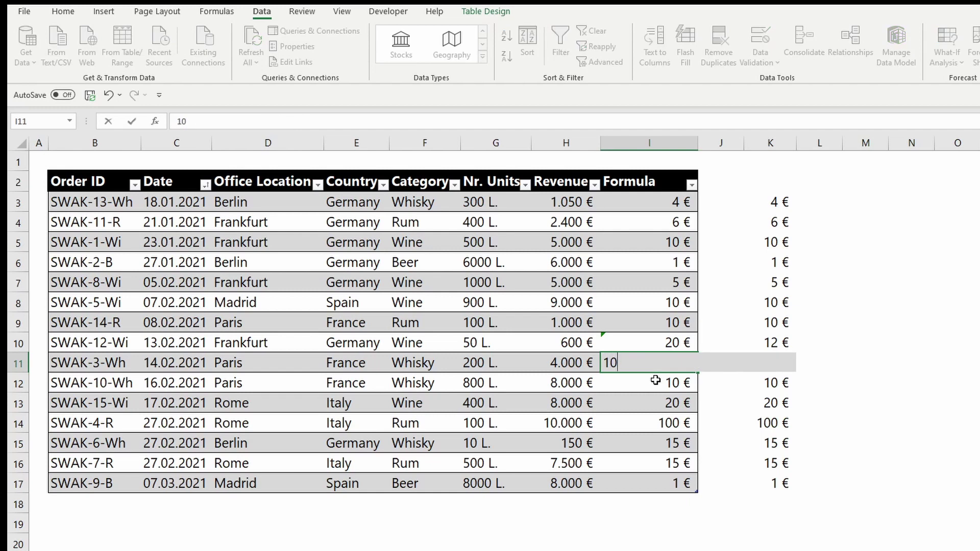
key("Return")
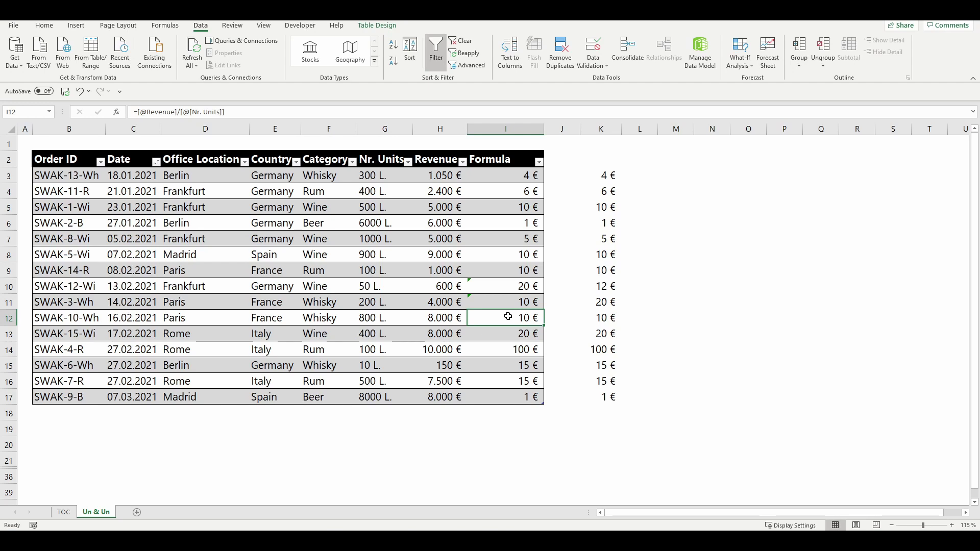
Run Error Checking and ignore the inconsistent calculated column formula errors in cells I10 and I11
left_click(165, 25)
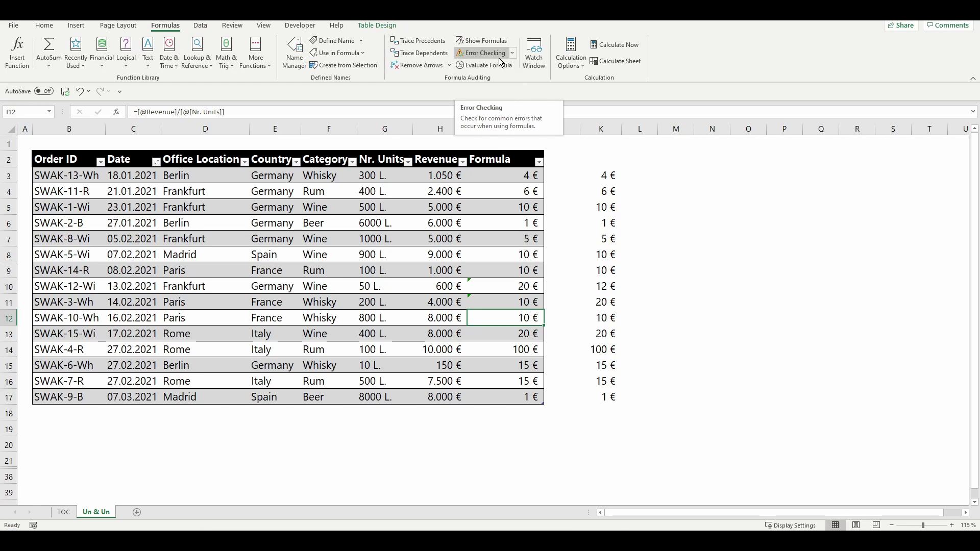
left_click(499, 58)
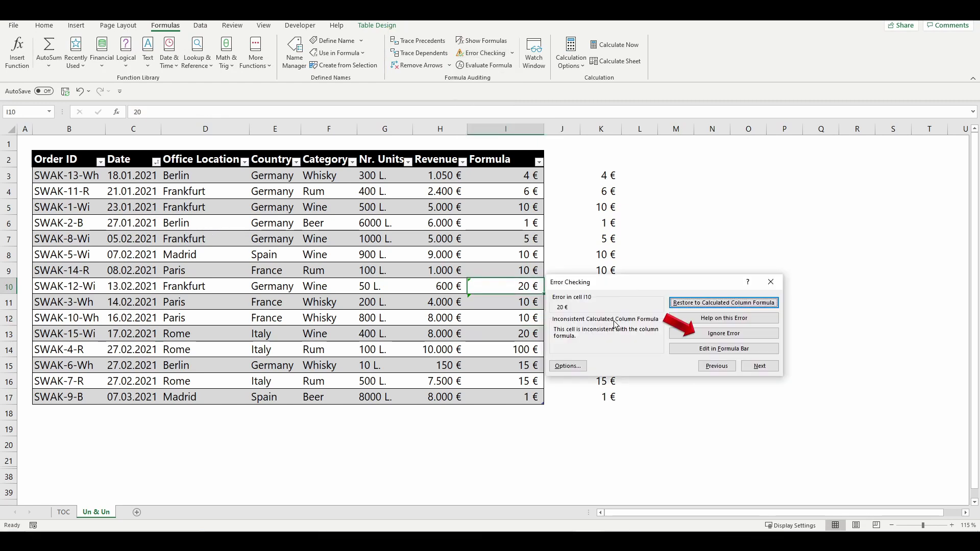
left_click(724, 333)
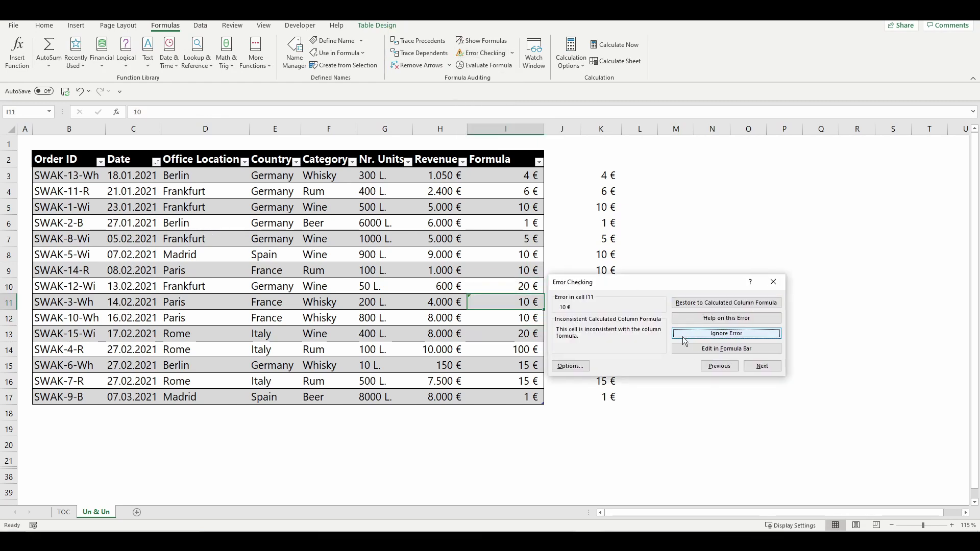
left_click(773, 282)
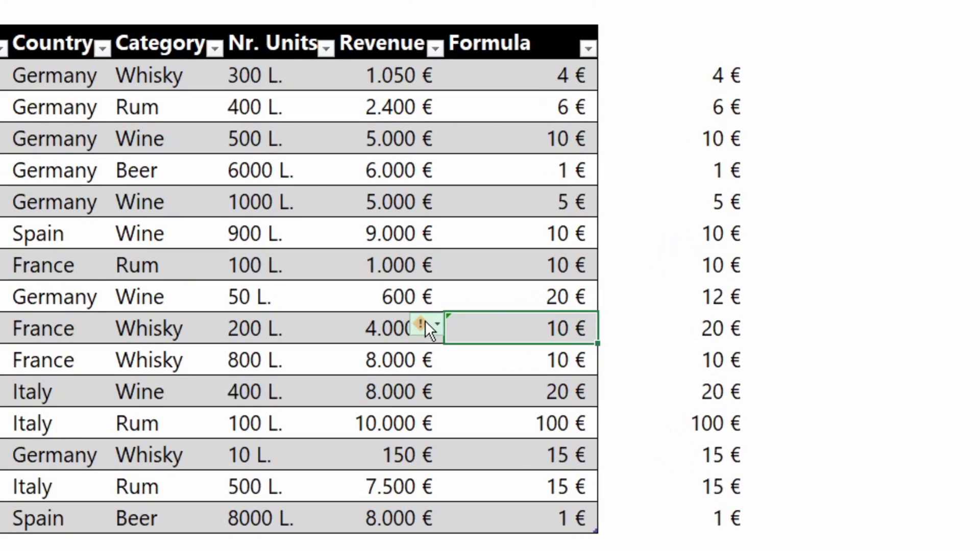
left_click(425, 322)
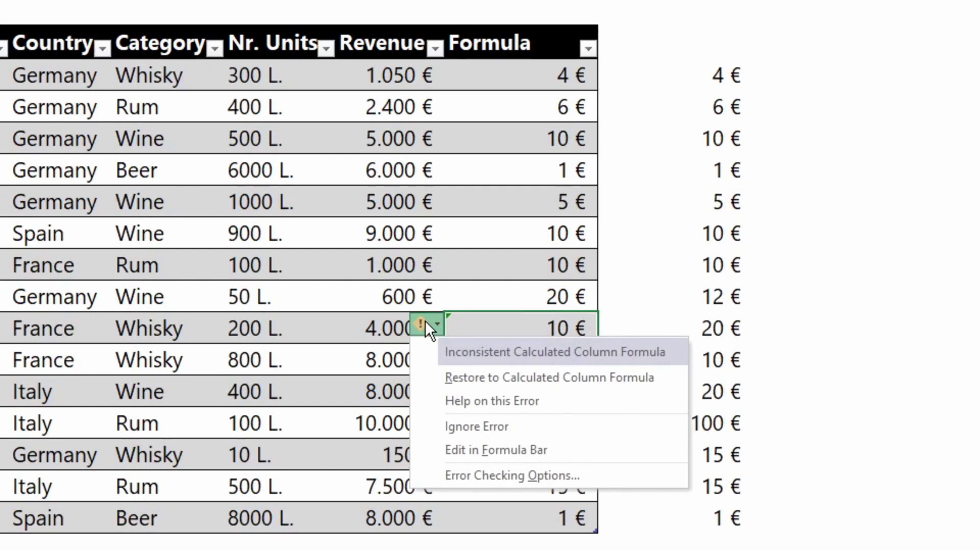
left_click(489, 424)
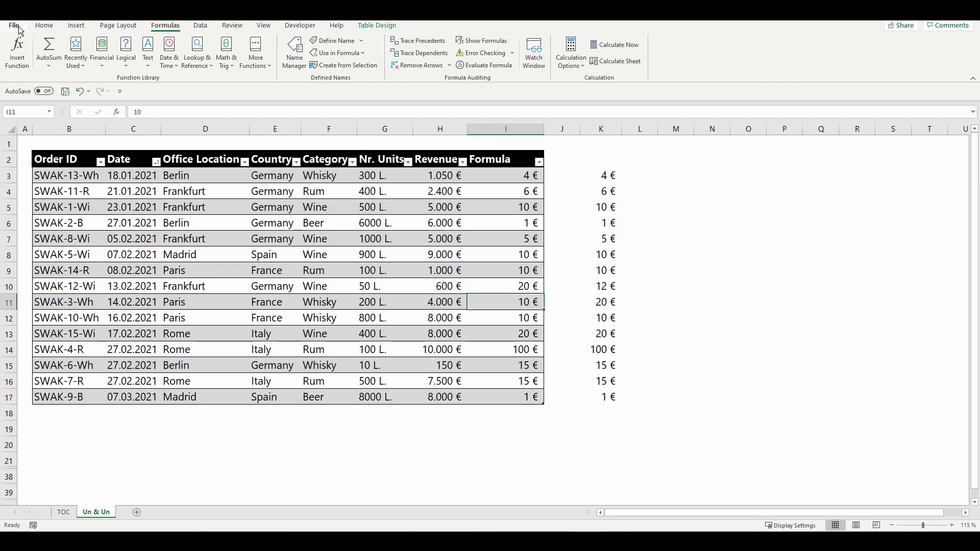
Review the error checking rules in the Formulas options, and leave the options without changing anything
left_click(19, 29)
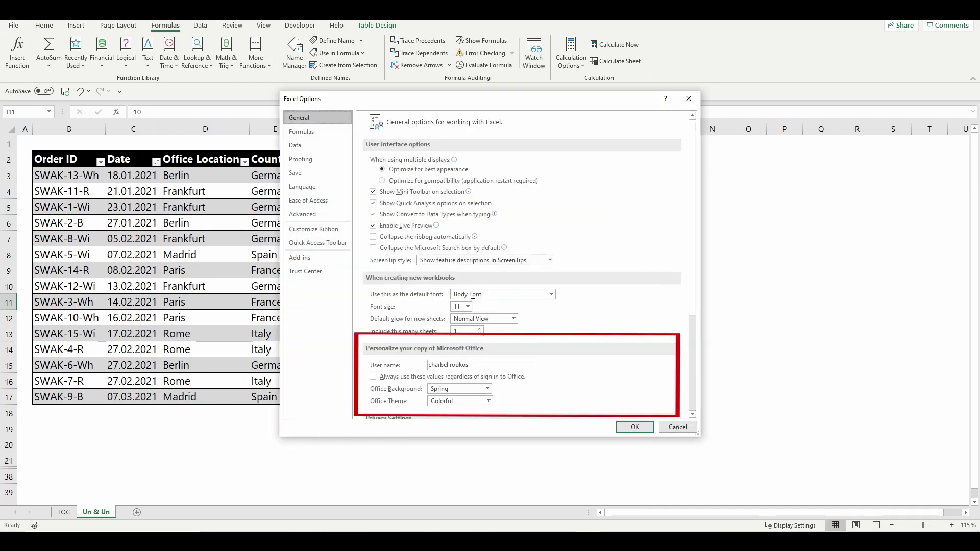
left_click(307, 132)
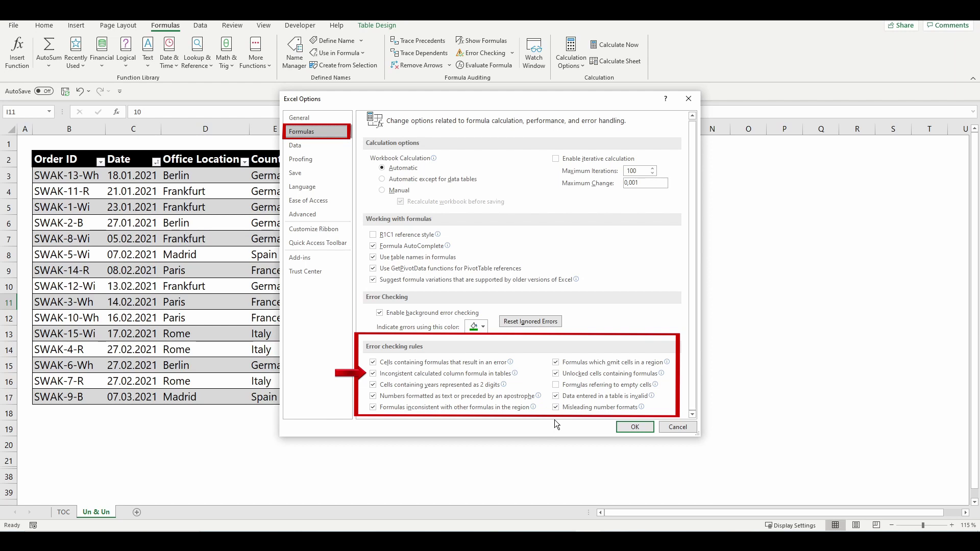
left_click(664, 427)
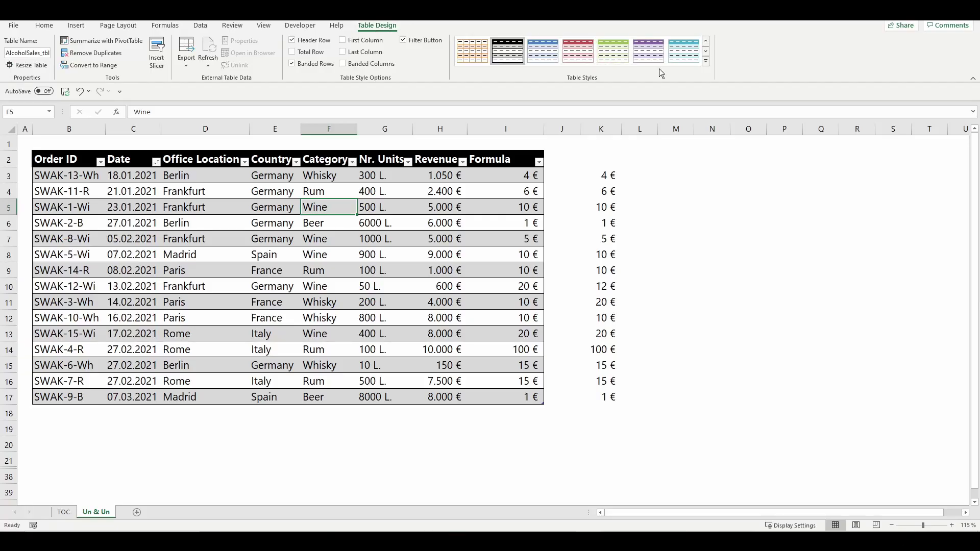
Apply the black banded Medium table style to the sales table and duplicate it as a custom style named Test
left_click(706, 61)
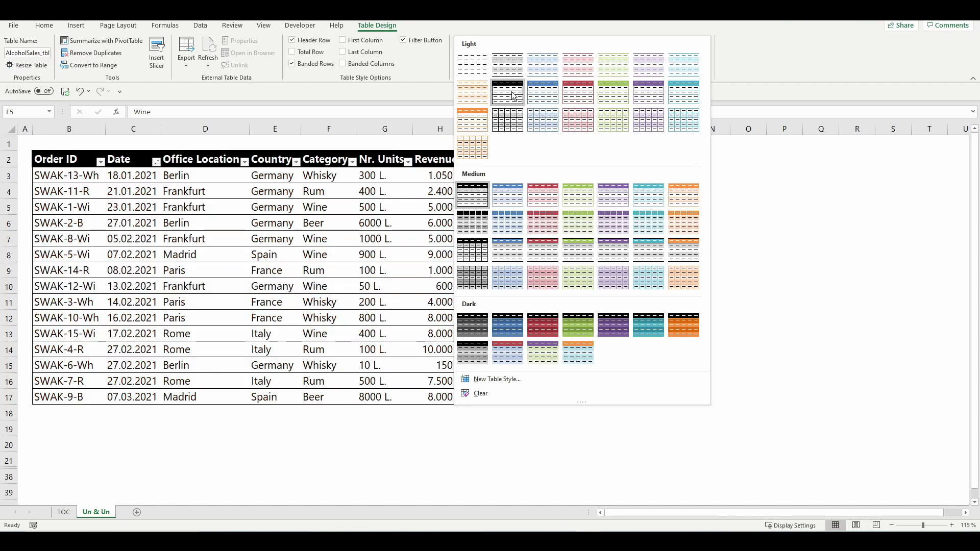
left_click(472, 194)
right_click(551, 58)
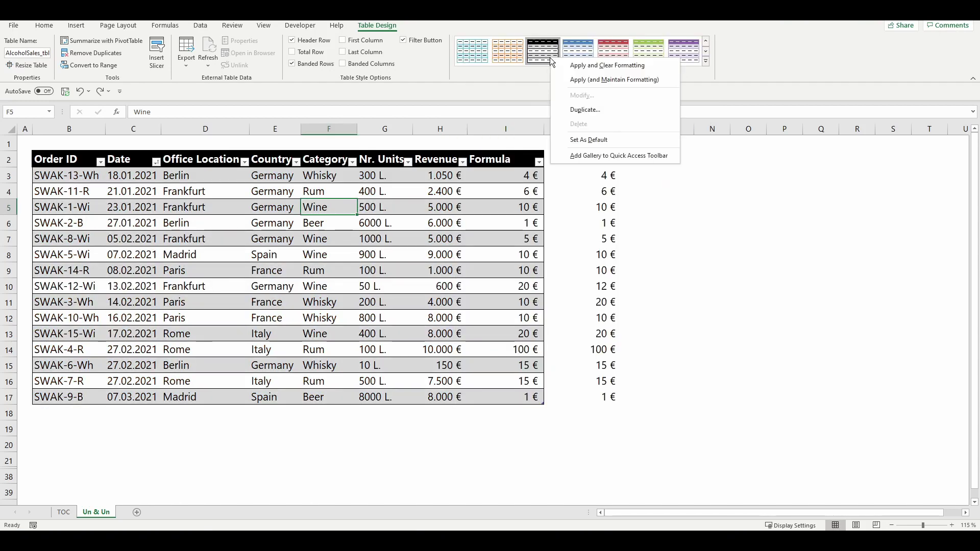
left_click(585, 110)
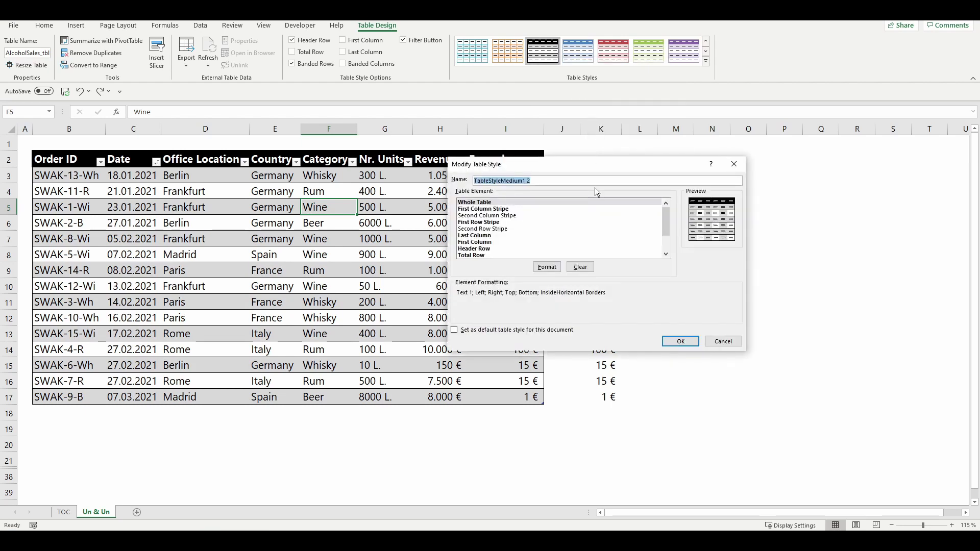
type("Test")
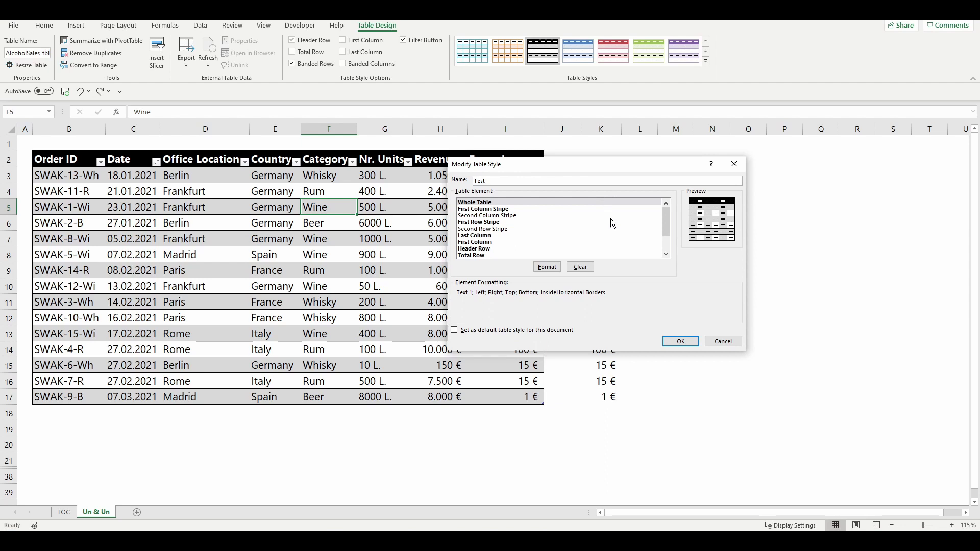
Format the Whole Table element of the Test style with bold text and a gold fill, and save the style
left_click(490, 202)
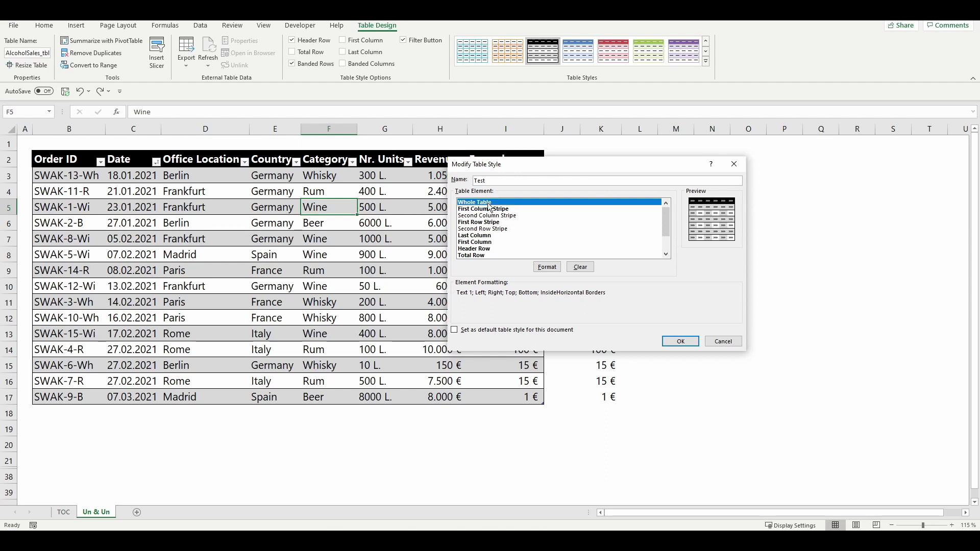
left_click(547, 267)
left_click(479, 144)
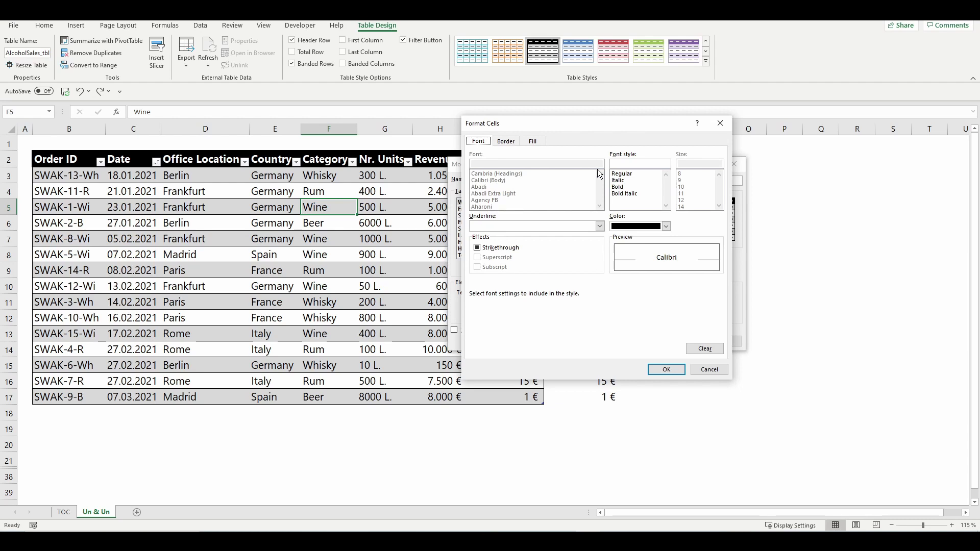
left_click(618, 187)
left_click(506, 141)
left_click(522, 219)
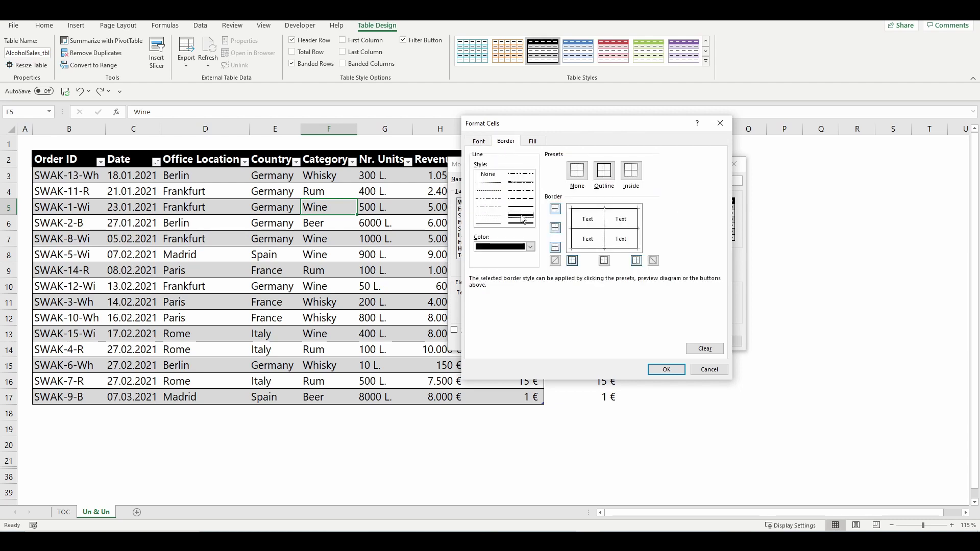
left_click(533, 142)
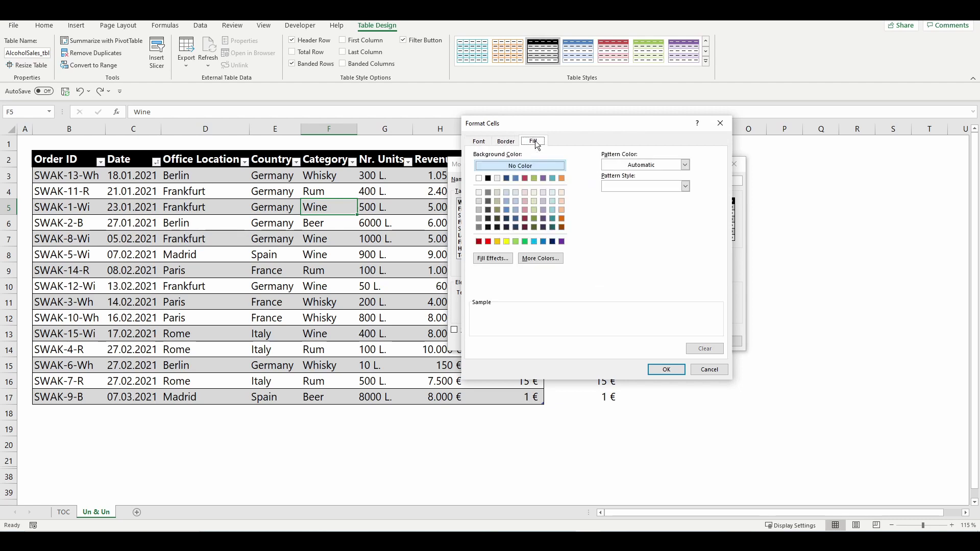
left_click(498, 241)
left_click(666, 369)
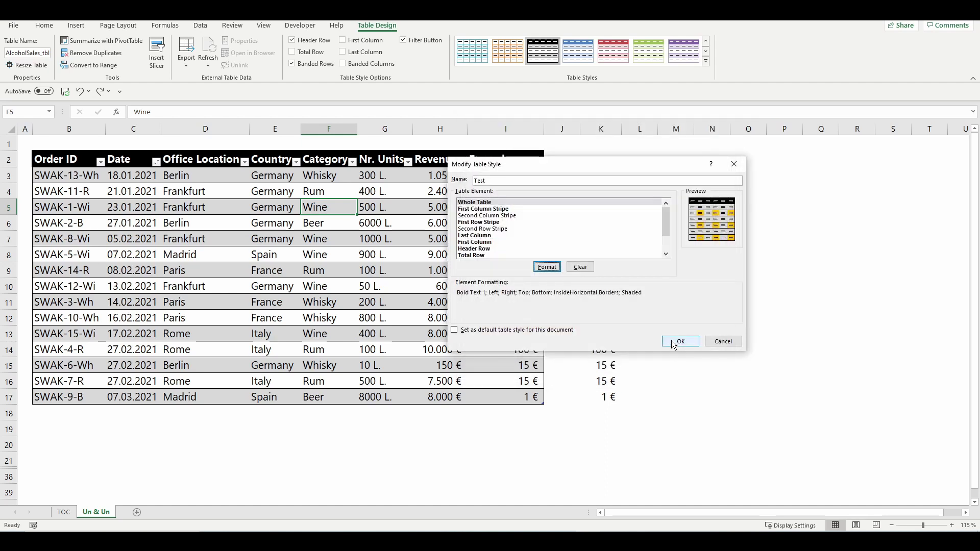
left_click(673, 343)
Apply the custom Test style to the sales table and look at the style's Set As Default option
left_click(706, 60)
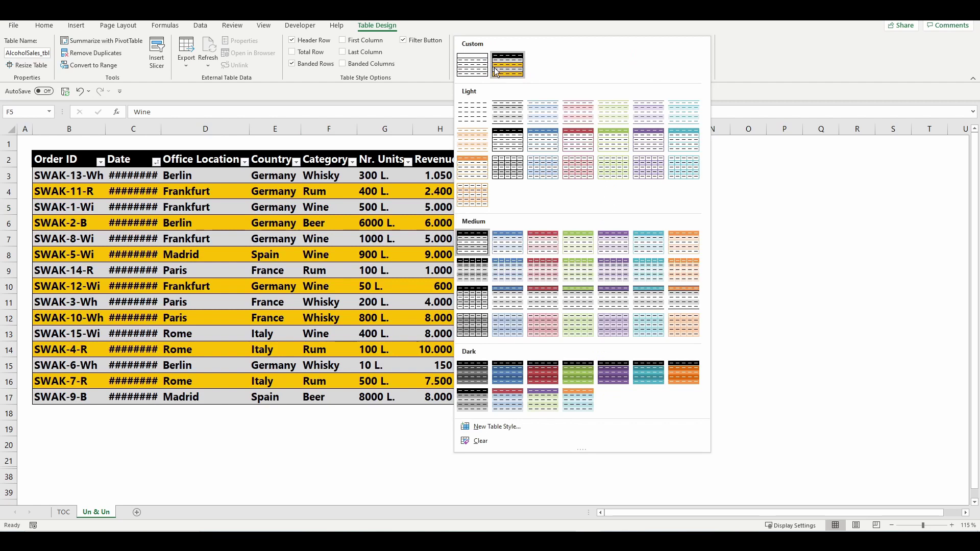
left_click(495, 71)
right_click(505, 66)
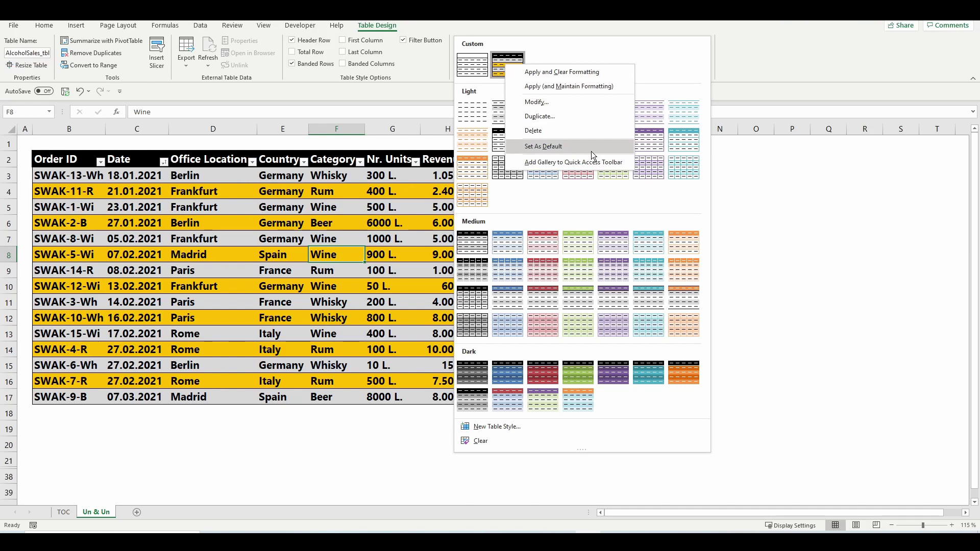
left_click(357, 181)
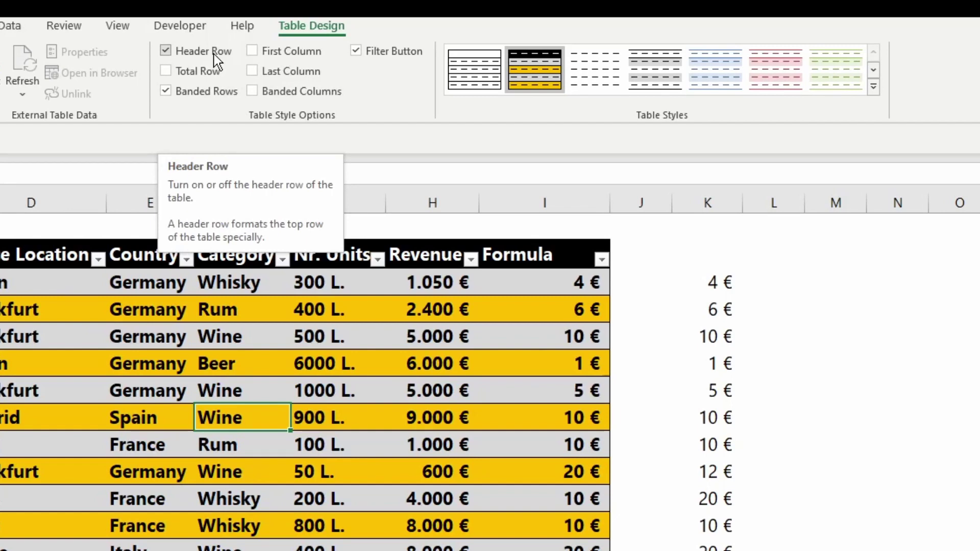
Turn the table's header row off and back on
left_click(169, 54)
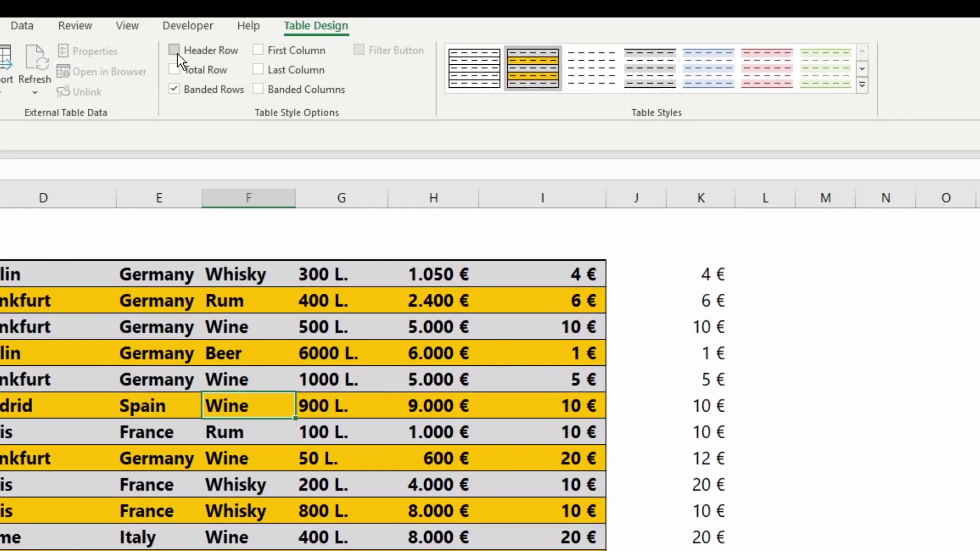
left_click(170, 54)
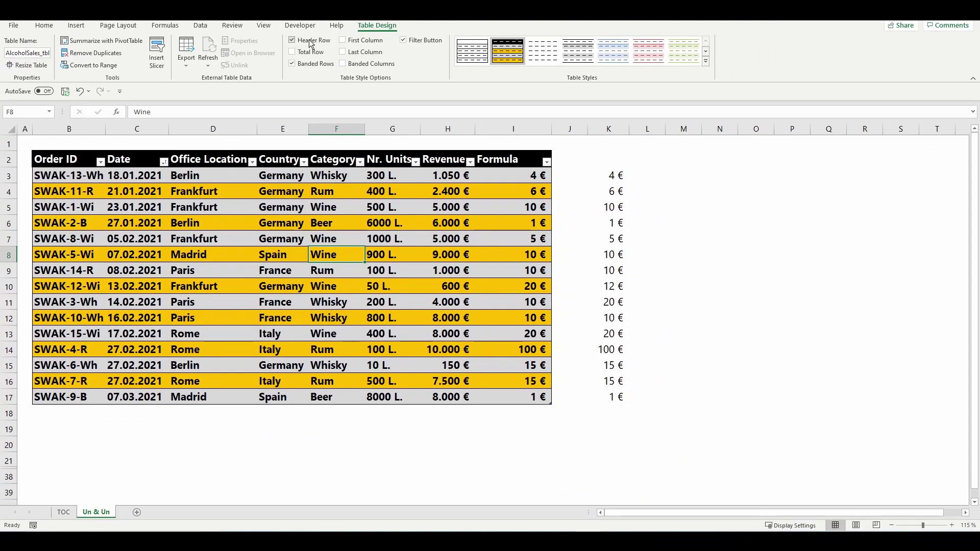
Add a total row to the sales table and set the Formula column's total to Average
left_click(294, 53)
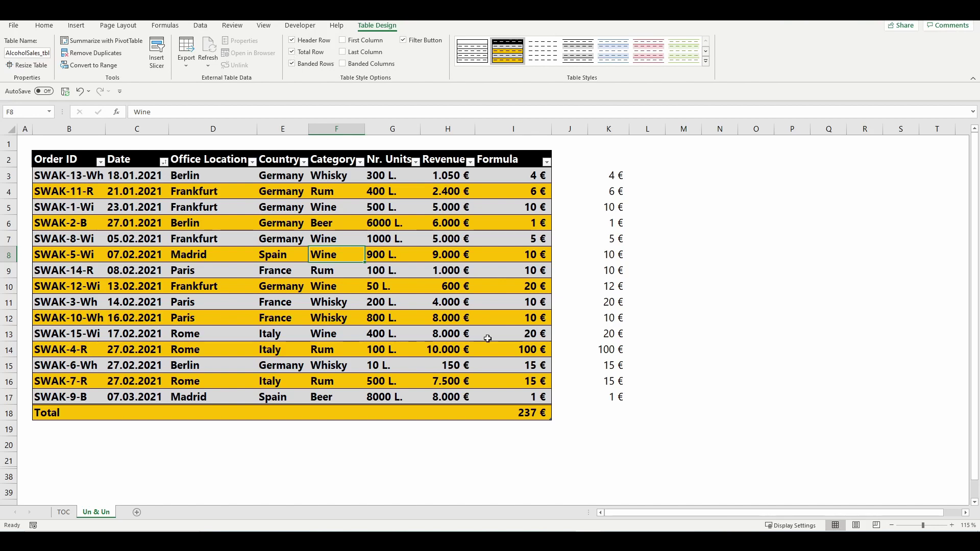
left_click(534, 413)
left_click(558, 416)
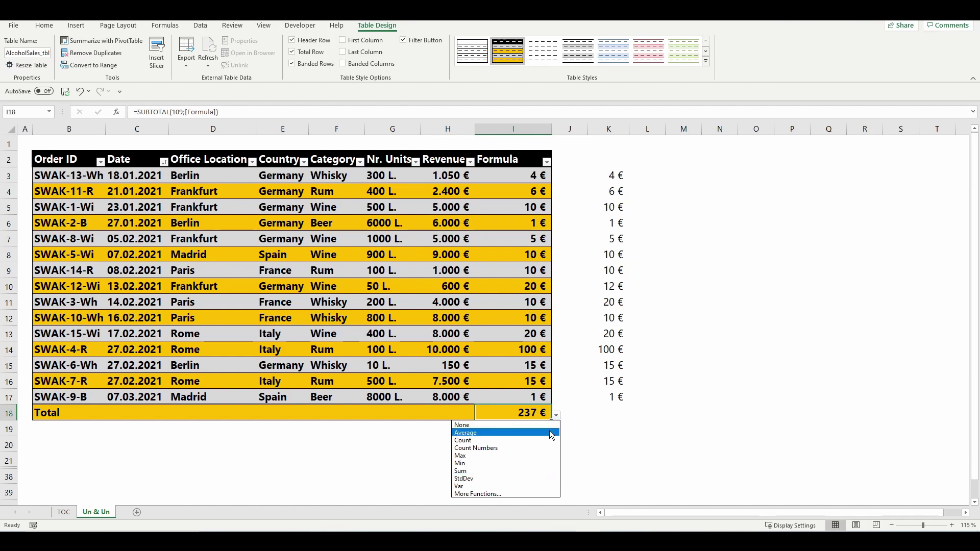
left_click(551, 433)
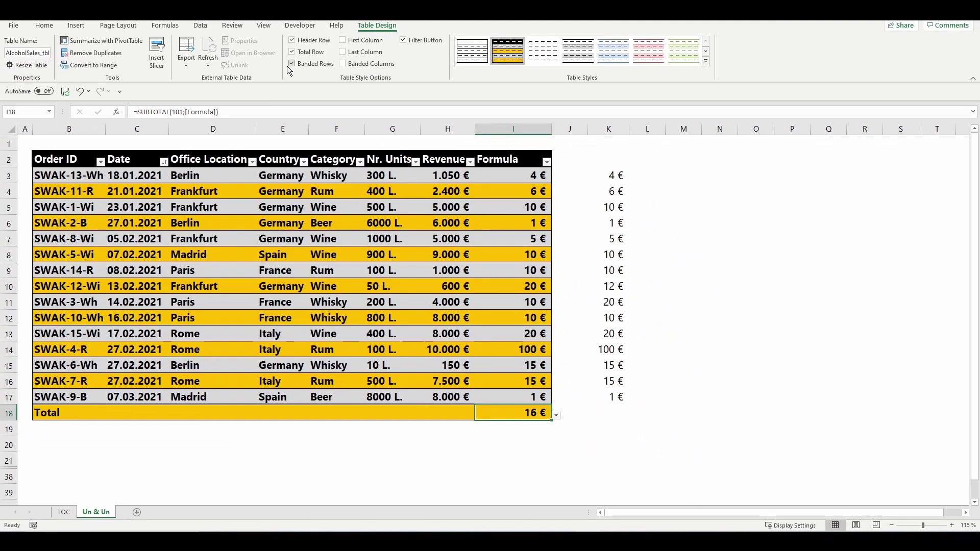
Turn the table's banded rows off and back on
left_click(291, 65)
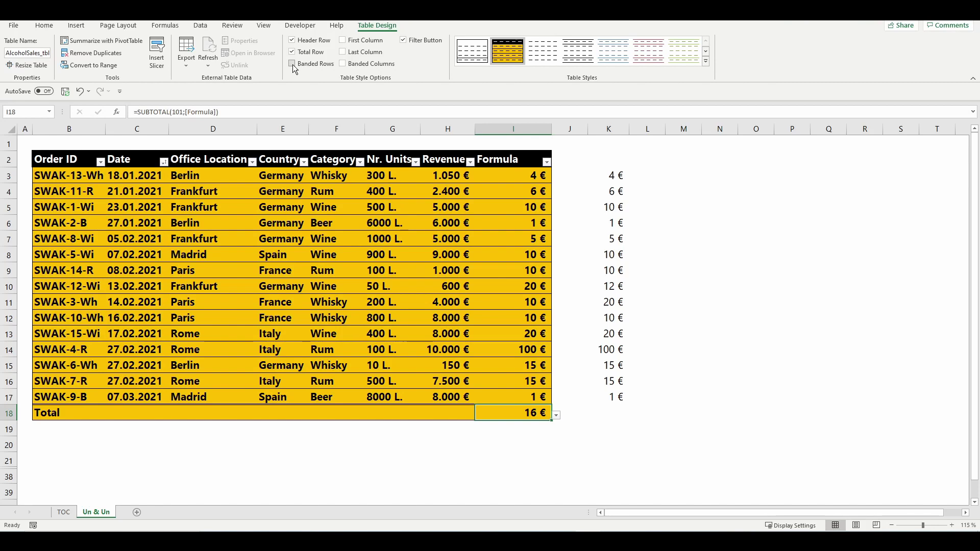
left_click(293, 65)
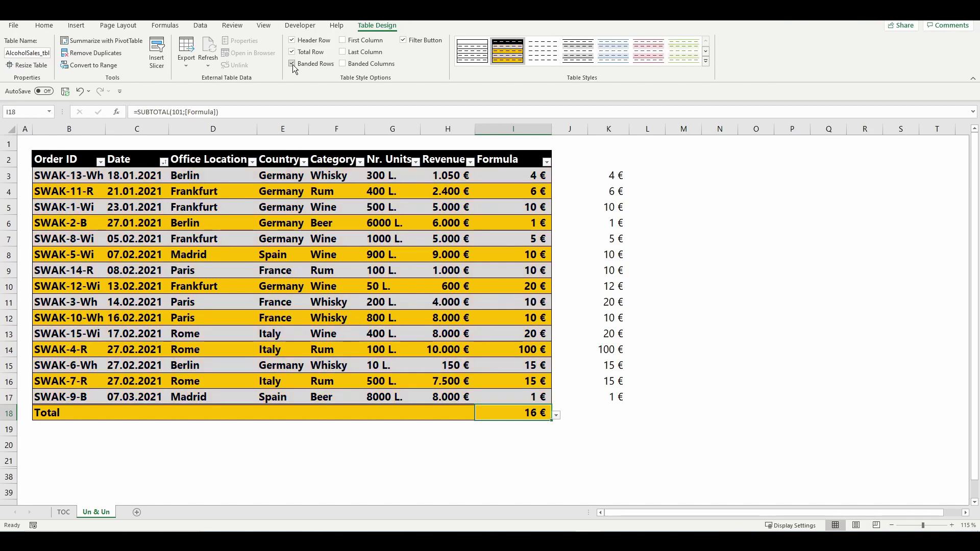